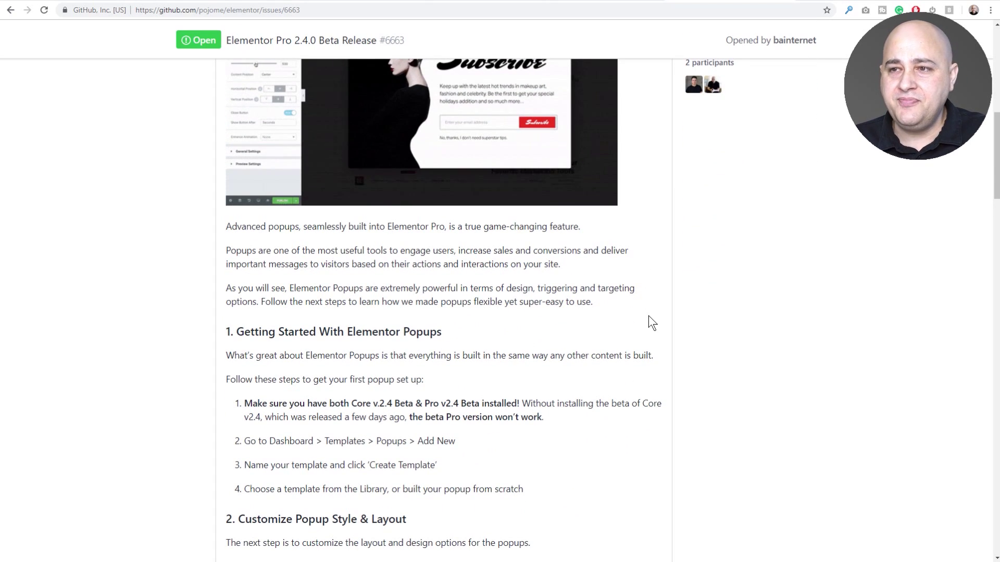
Step: Read through the Elementor Pro 2.4.0 beta release notes, covering popup setup, publish settings, triggers, advanced rules and beta installation
scroll(648, 316, down, 3)
scroll(649, 315, down, 2)
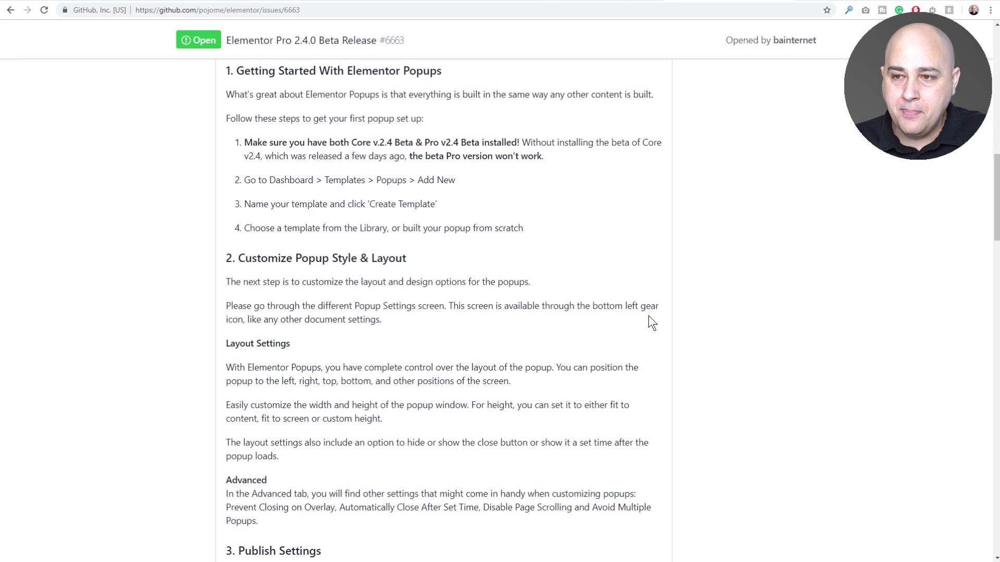
scroll(648, 315, down, 4)
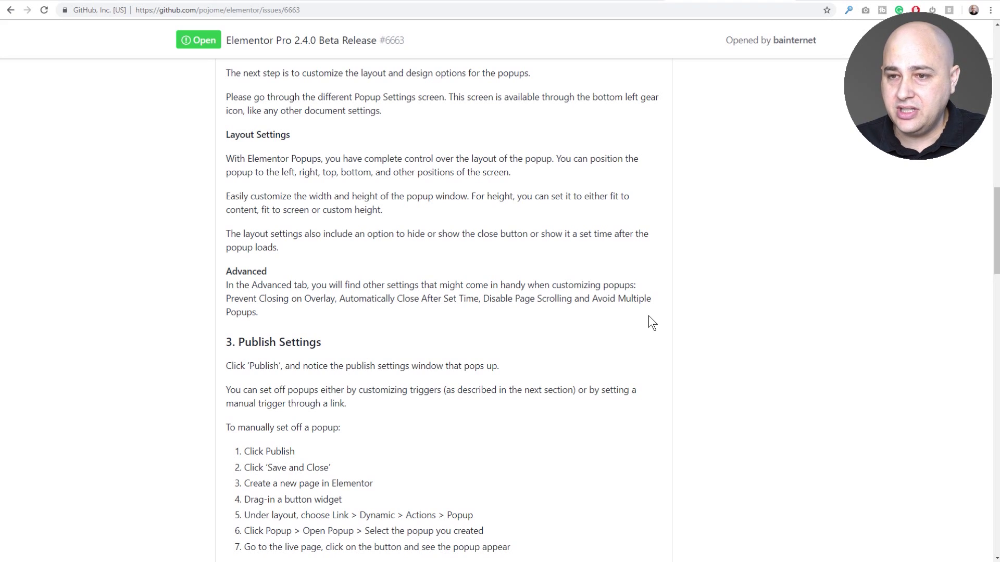
scroll(617, 310, down, 6)
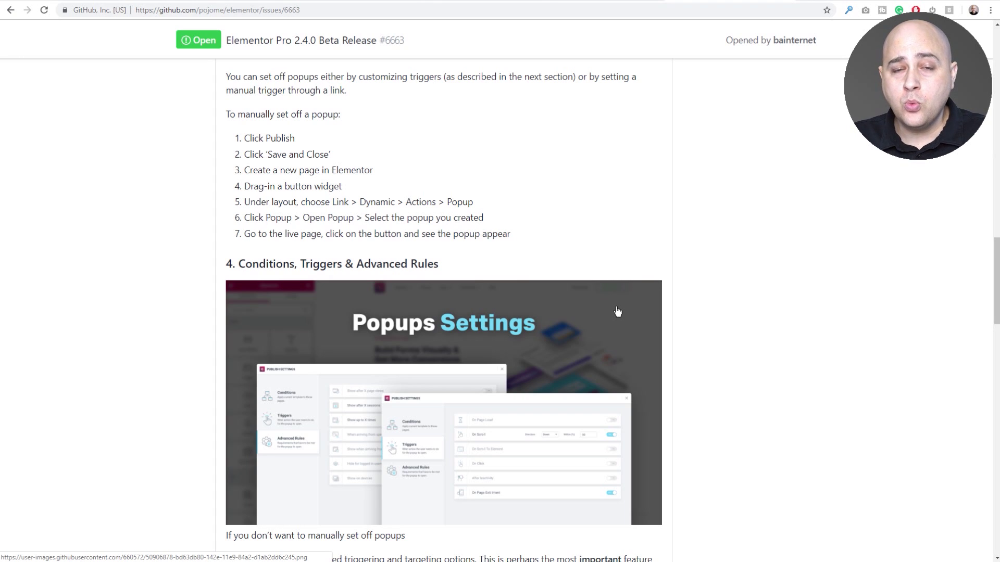
scroll(616, 311, down, 6)
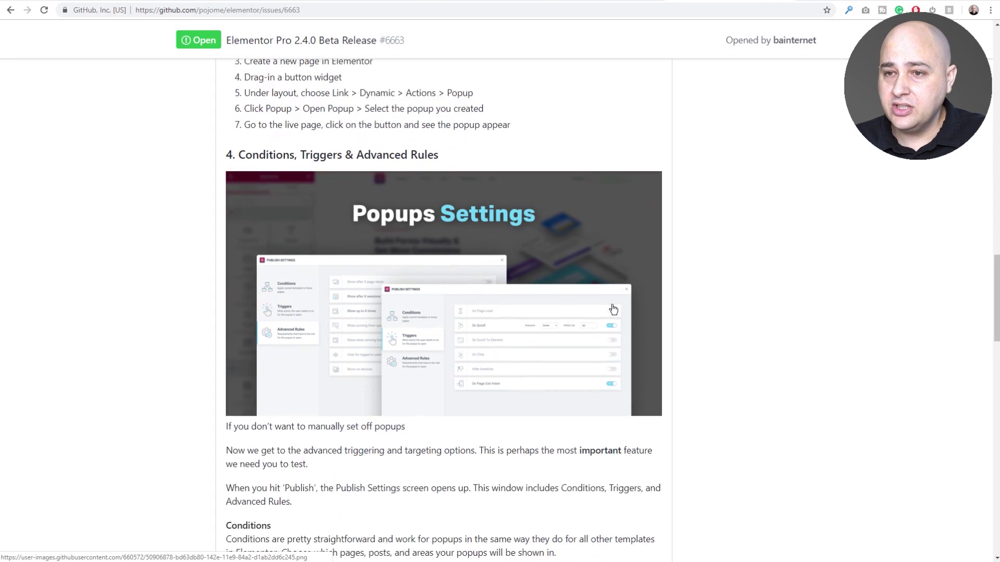
scroll(612, 309, up, 3)
scroll(612, 309, down, 10)
scroll(612, 309, down, 5)
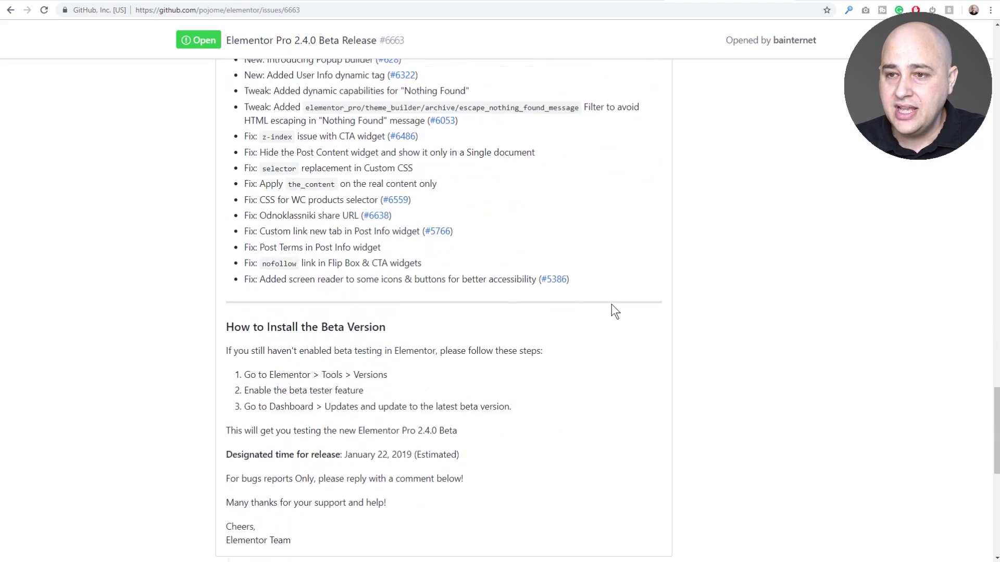
scroll(612, 308, down, 5)
scroll(611, 307, up, 1)
scroll(611, 308, down, 5)
scroll(612, 304, up, 15)
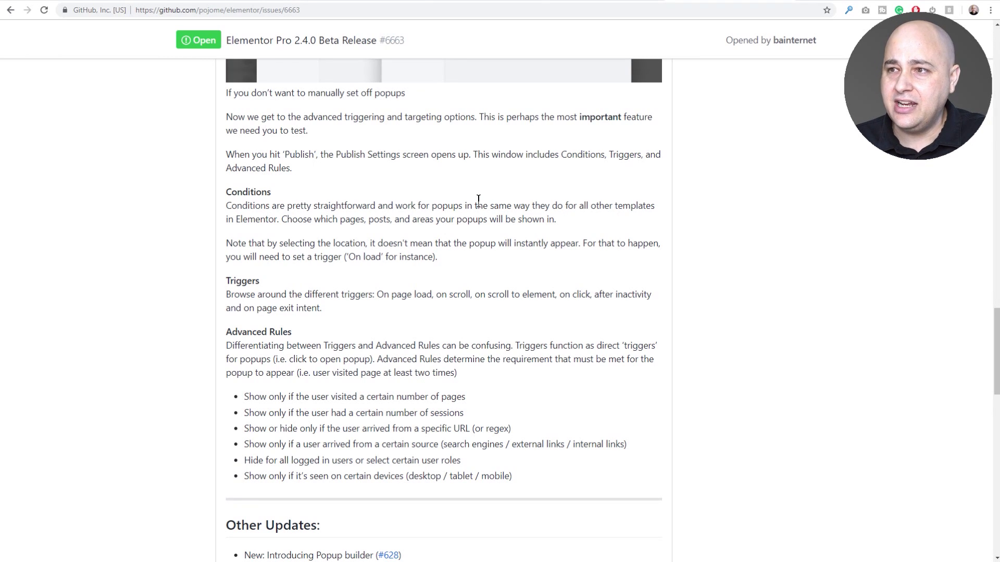
Step: Switch to the WordPress dashboard and open the Popups section of the templates
click(596, 1)
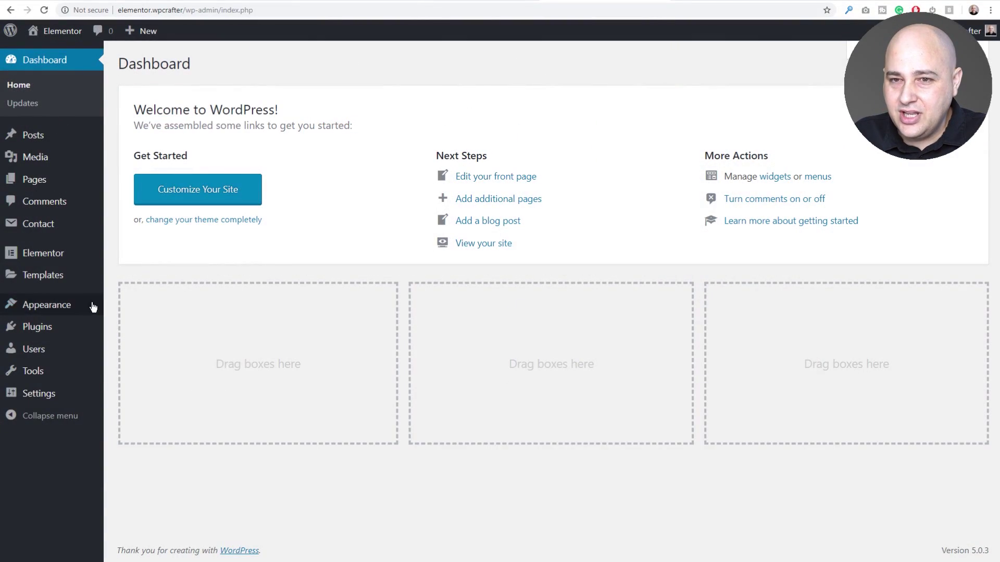
mouse_move(48, 286)
click(130, 314)
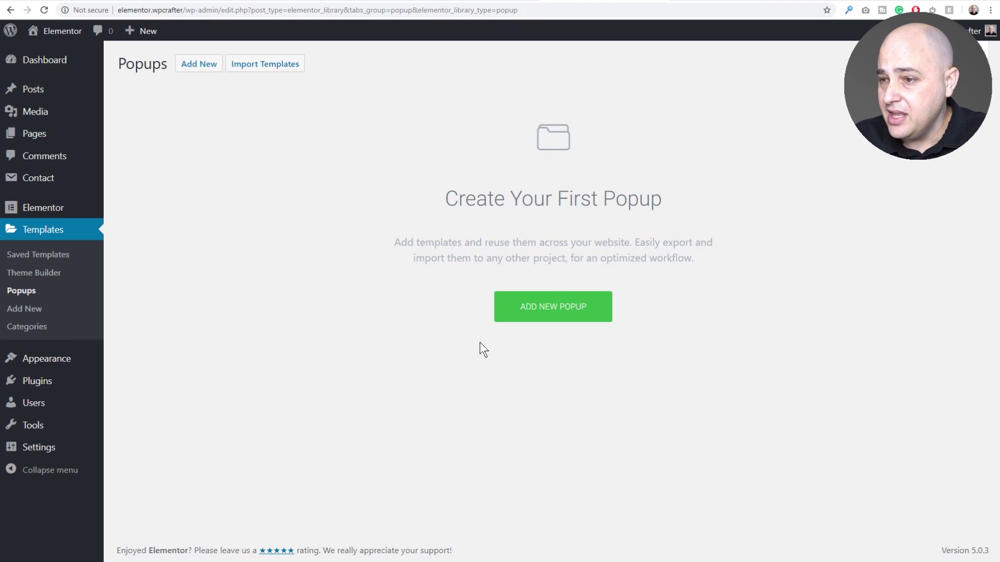
Step: Create a new template of type Popup named "Facebook eBook Offer"
click(545, 311)
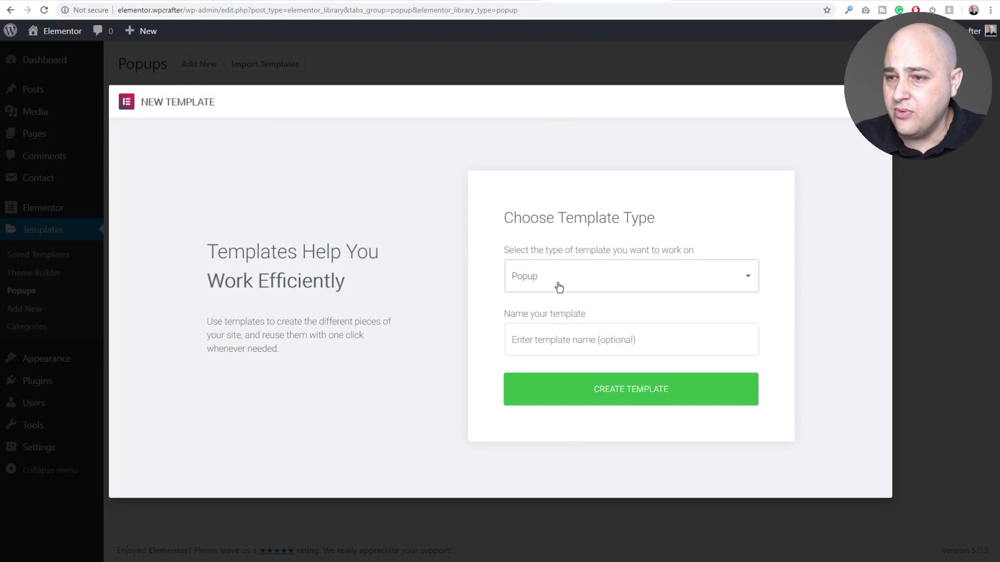
click(558, 287)
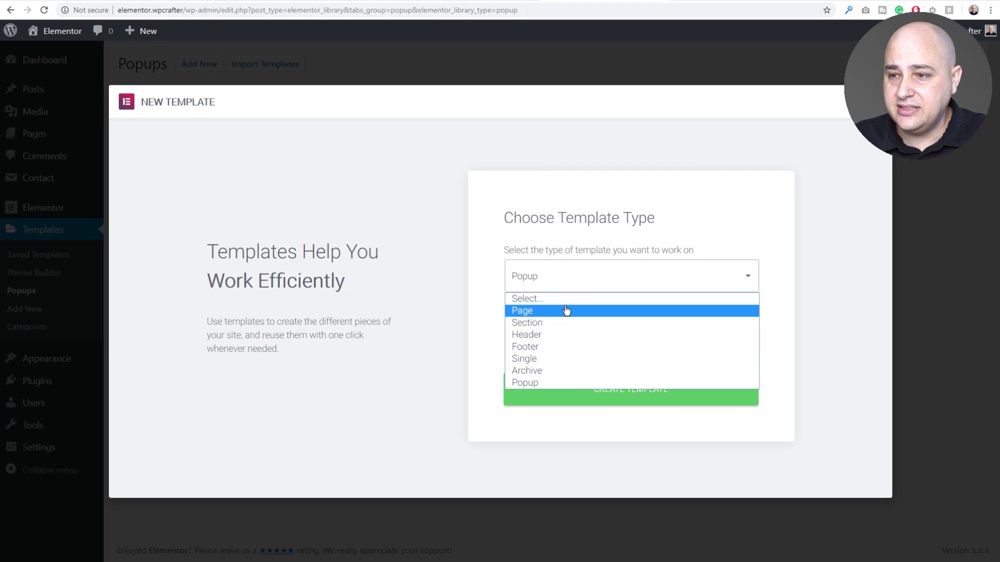
click(448, 302)
click(543, 346)
text(Facebook eBook Offer)
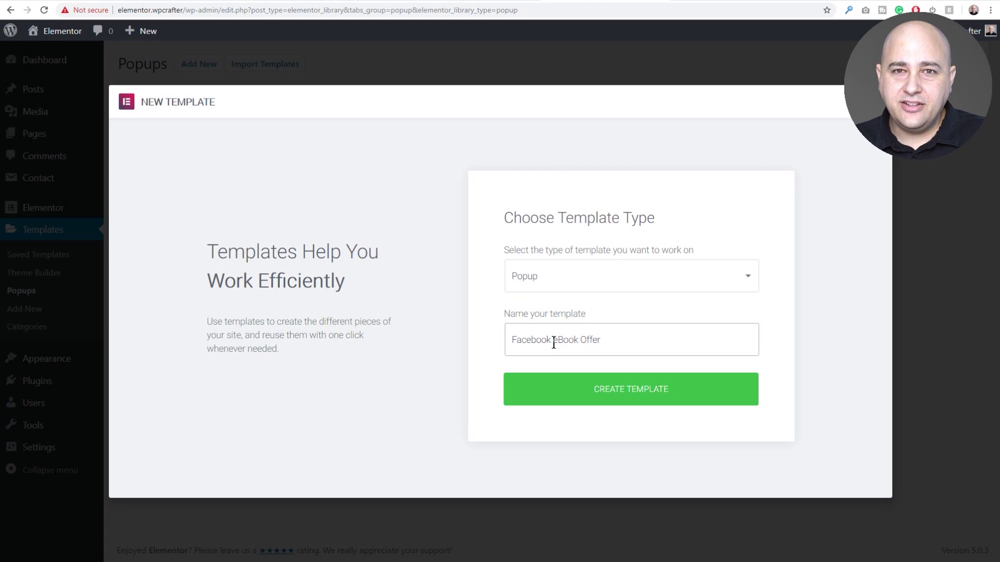
click(600, 396)
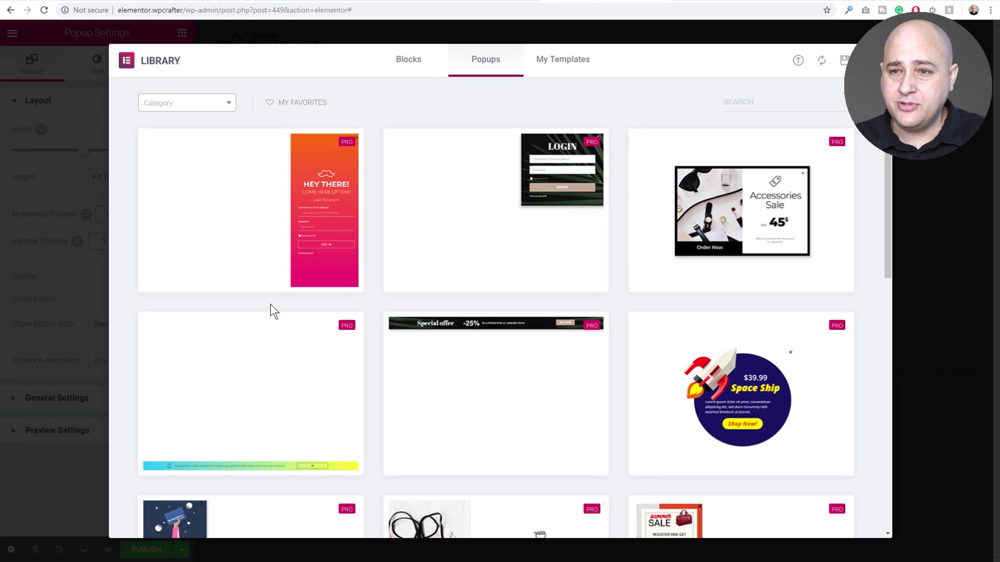
Step: Browse the popup designs in the library and insert the "Let's Fight Together" template
mouse_move(284, 268)
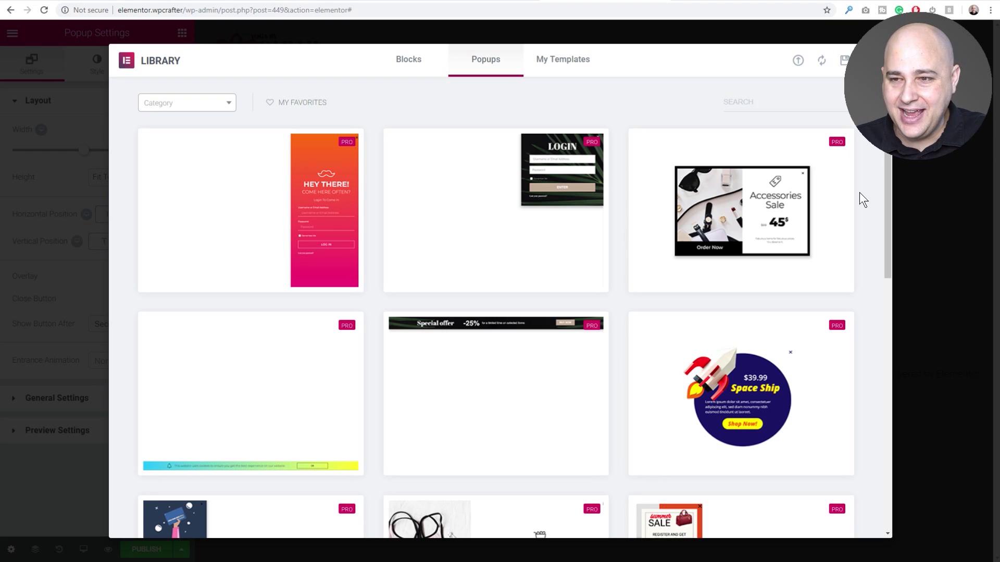
scroll(859, 192, down, 4)
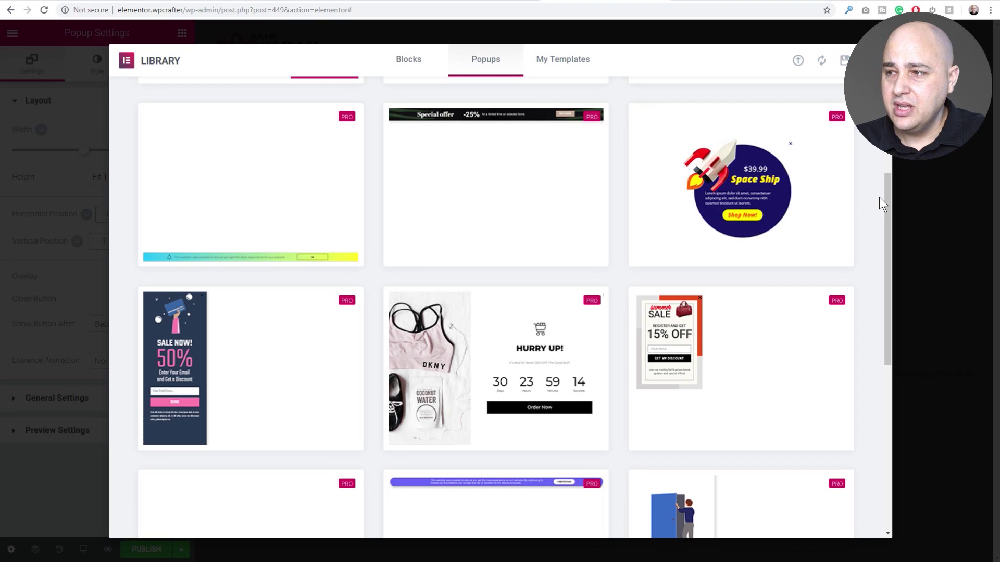
scroll(868, 201, down, 2)
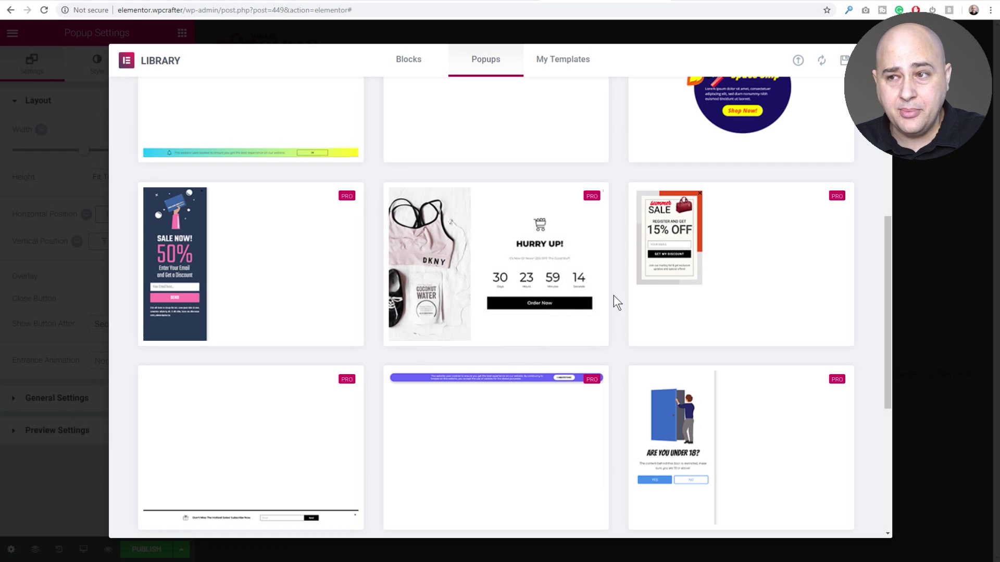
mouse_move(532, 282)
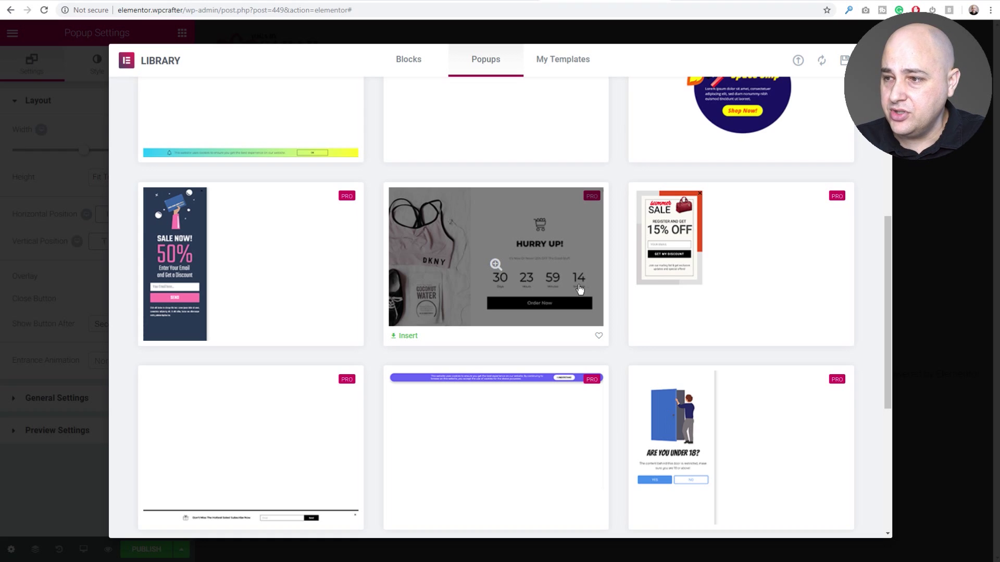
scroll(607, 283, down, 3)
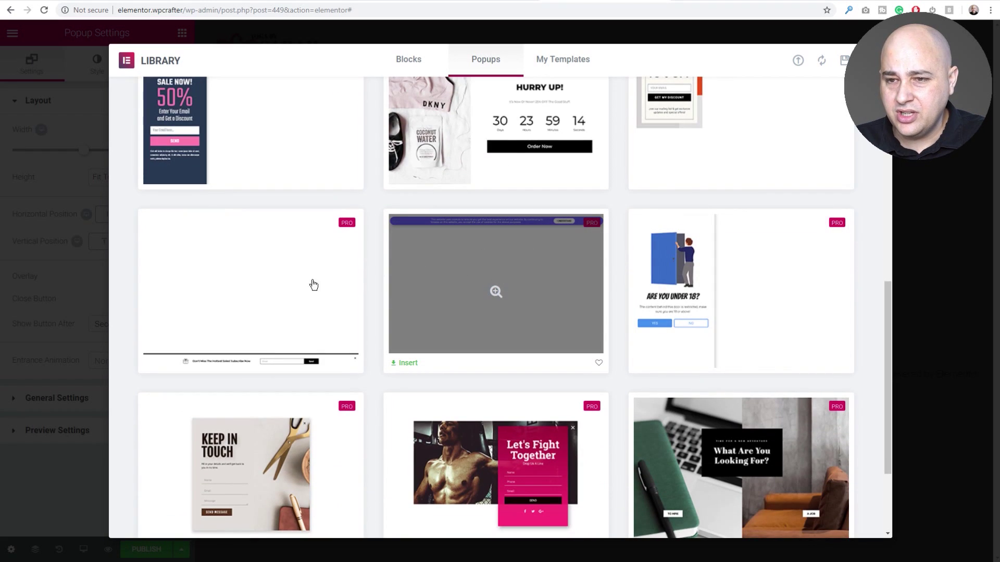
scroll(771, 276, down, 3)
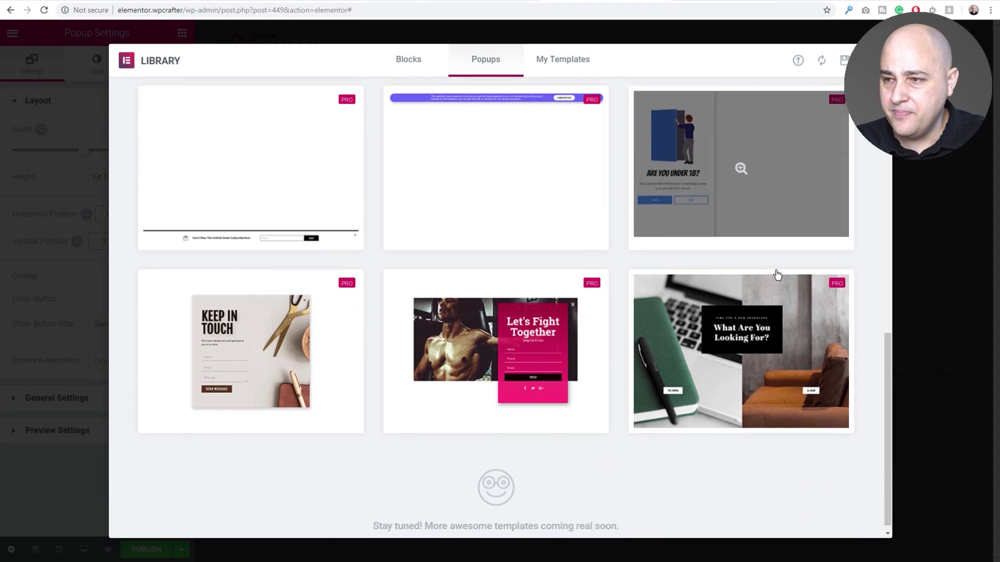
scroll(812, 216, up, 1)
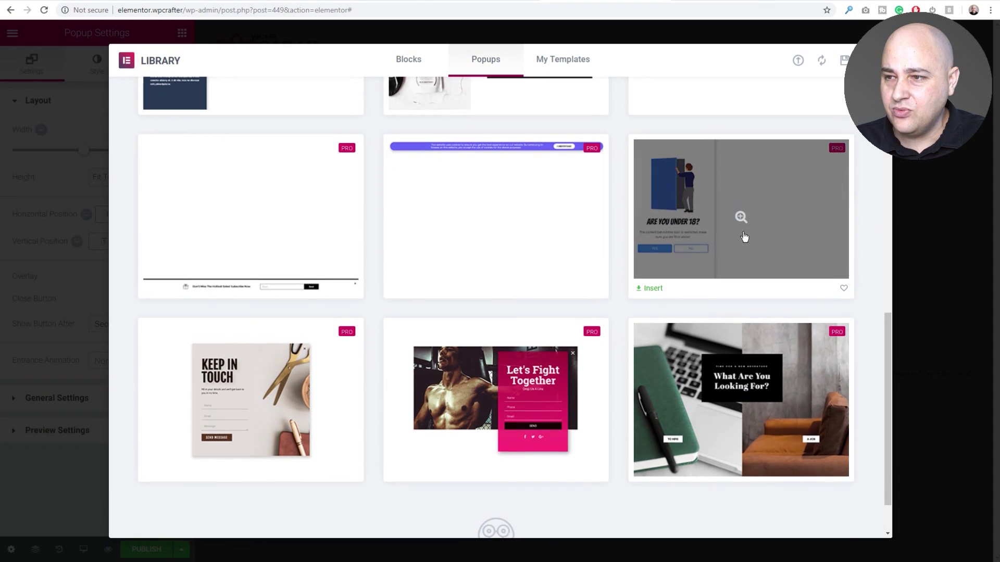
scroll(743, 237, up, 1)
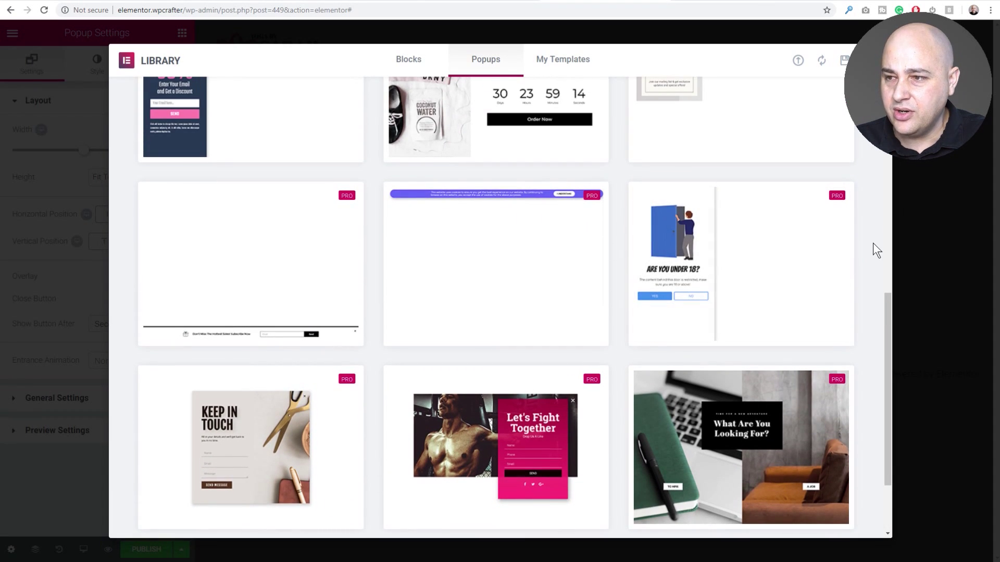
scroll(873, 250, down, 1)
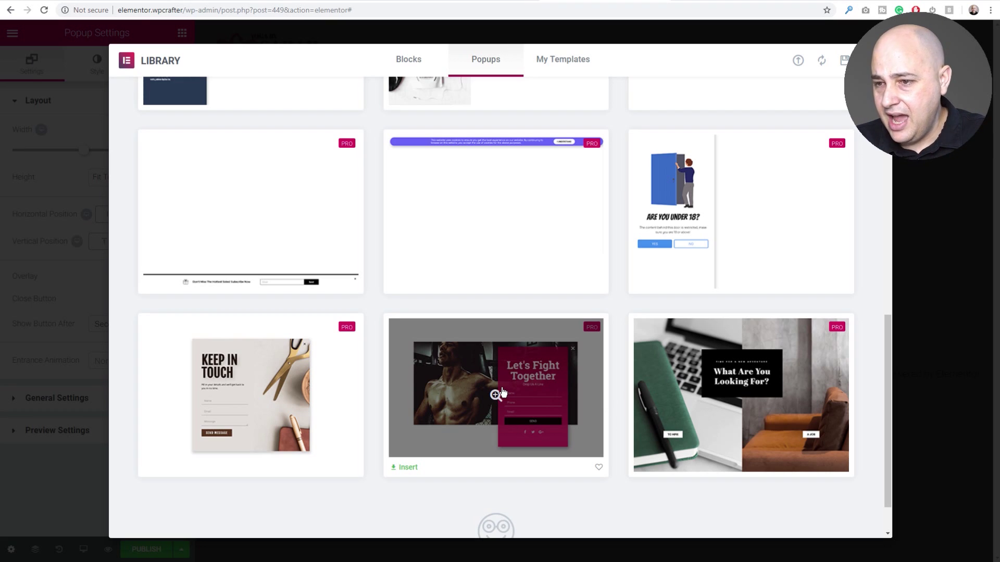
click(404, 468)
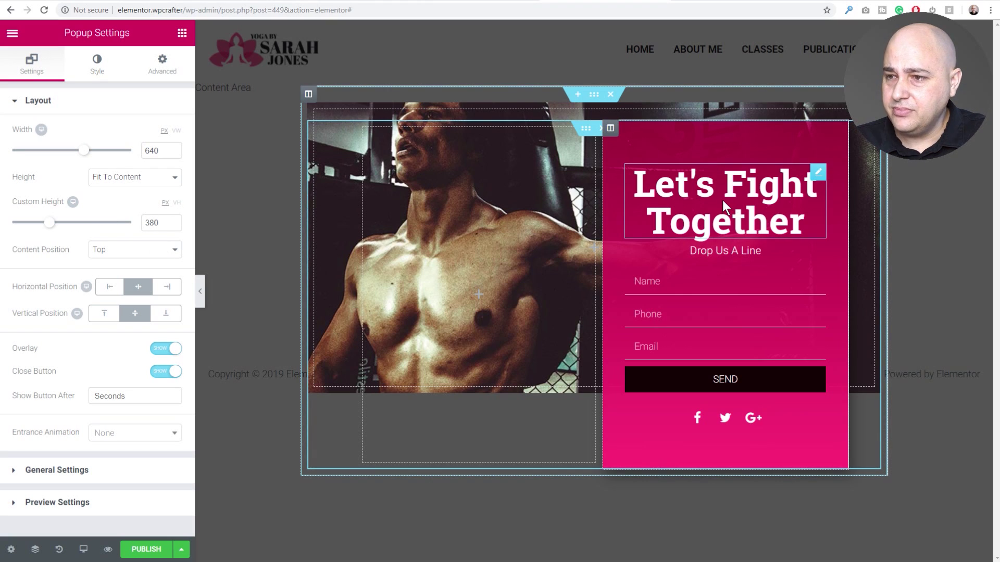
Step: Inspect the form's field settings, and return to the popup settings to check the layout width
click(695, 310)
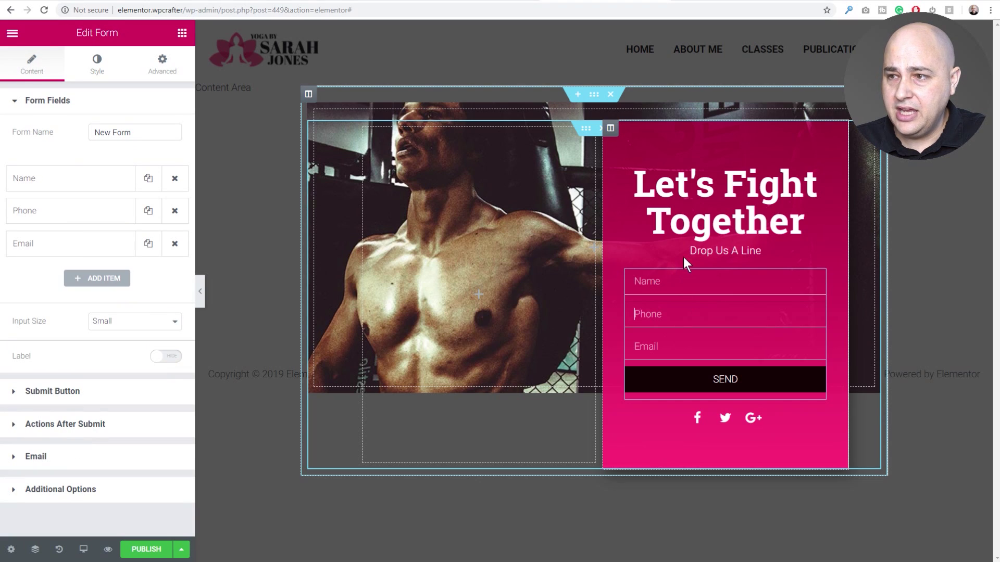
click(11, 549)
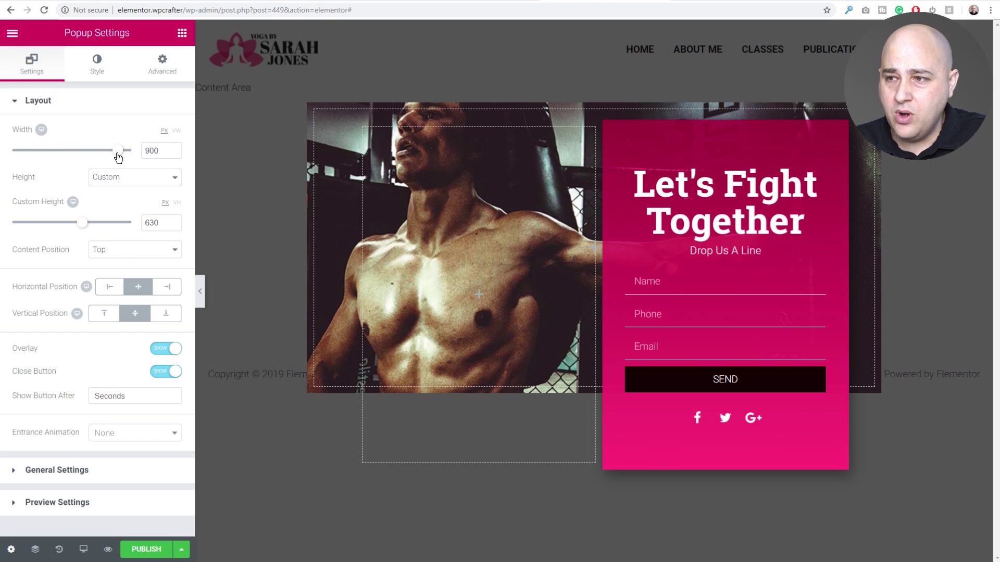
mouse_move(117, 155)
mouse_down()
mouse_move(89, 154)
mouse_move(119, 152)
mouse_up()
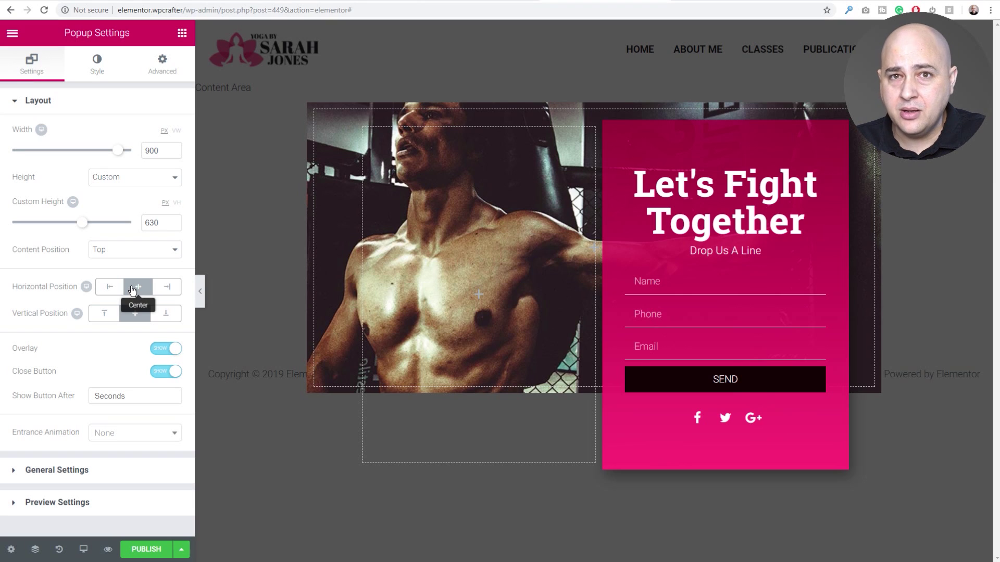
Step: Try the popup's horizontal position at left and right, and restore it to center
click(110, 287)
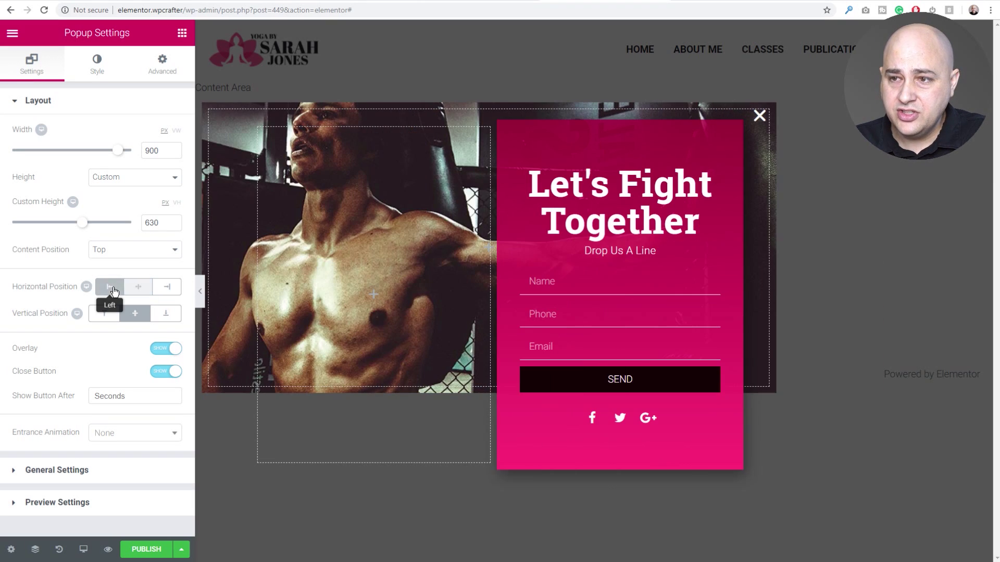
click(167, 287)
click(140, 289)
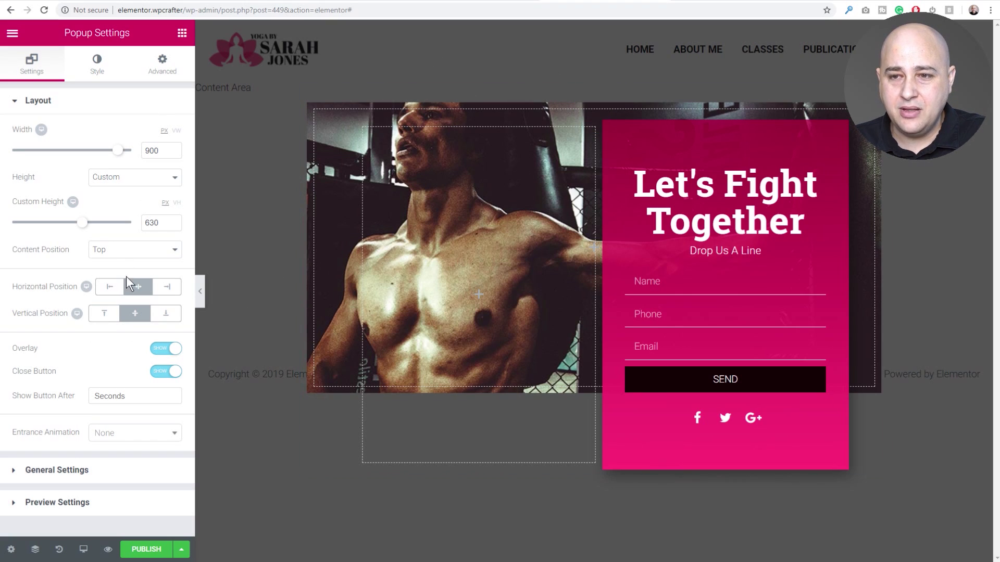
Step: Try hiding the popup's overlay and its close button, turning each one back on
click(161, 350)
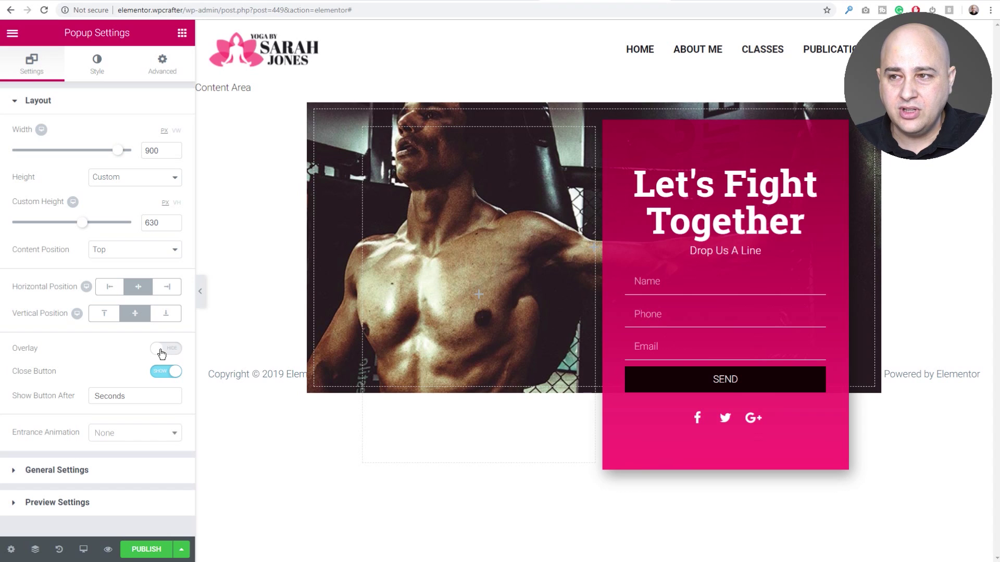
click(162, 353)
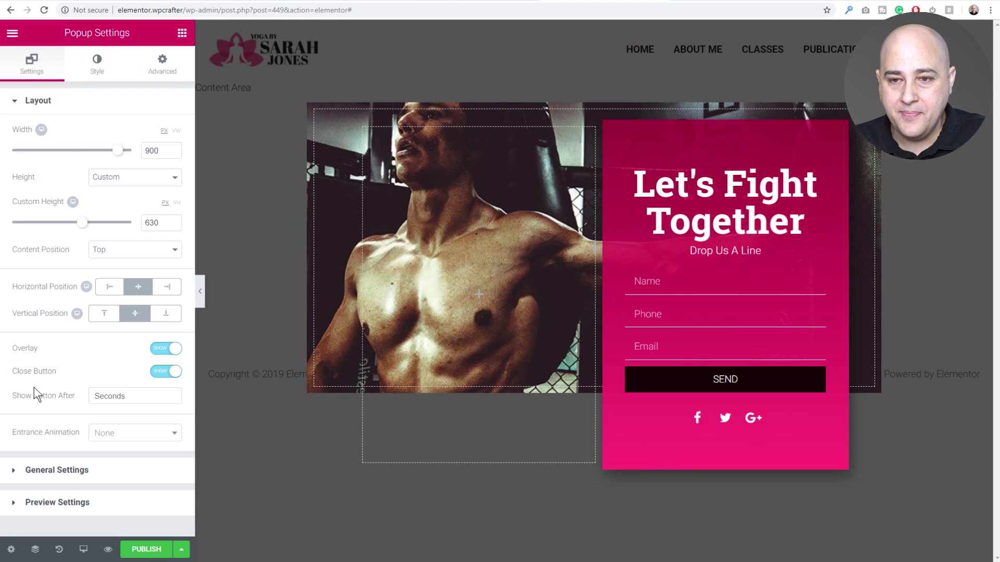
click(158, 377)
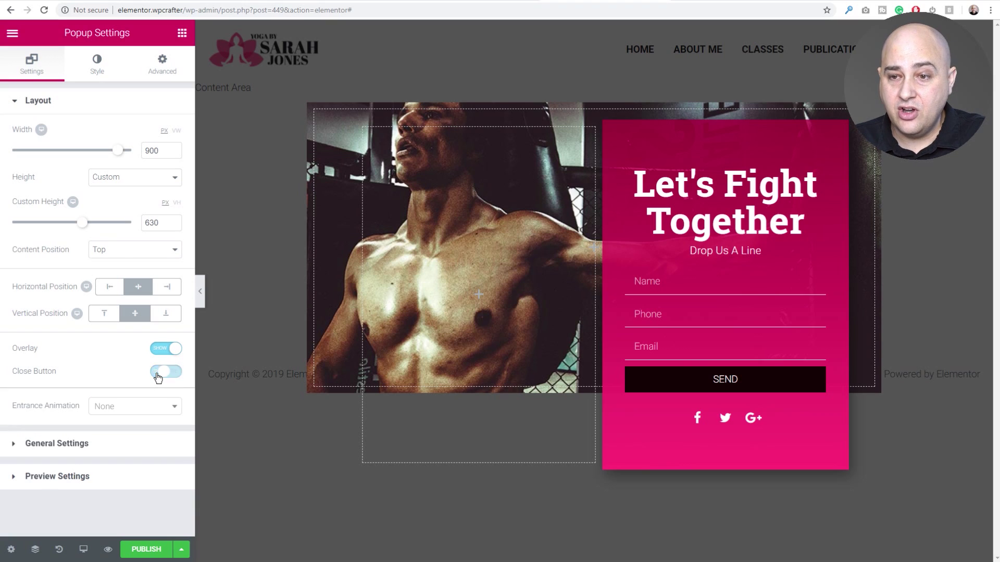
click(174, 373)
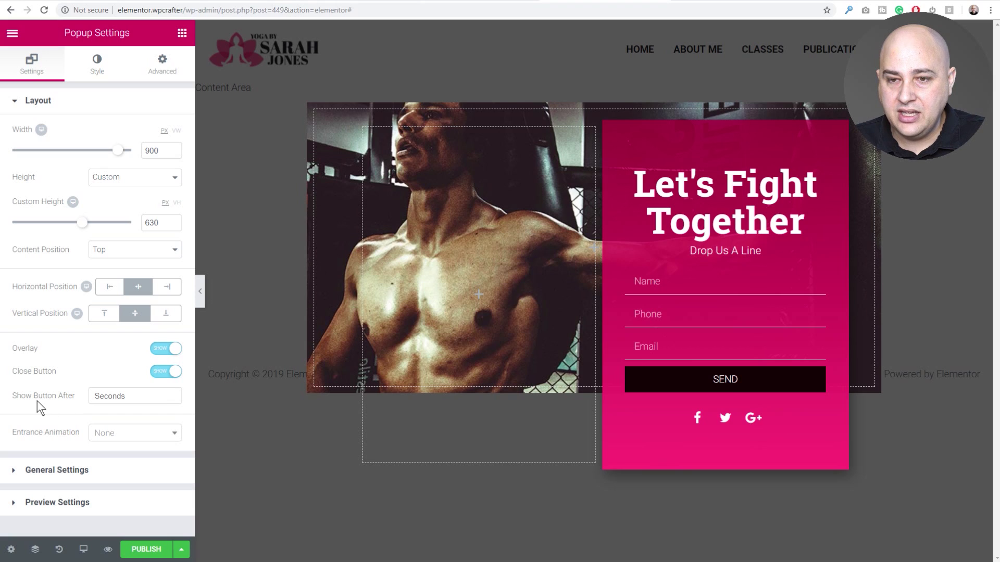
Step: Set the close button to show after 5 seconds, and switch the button off and on again to check it
click(132, 397)
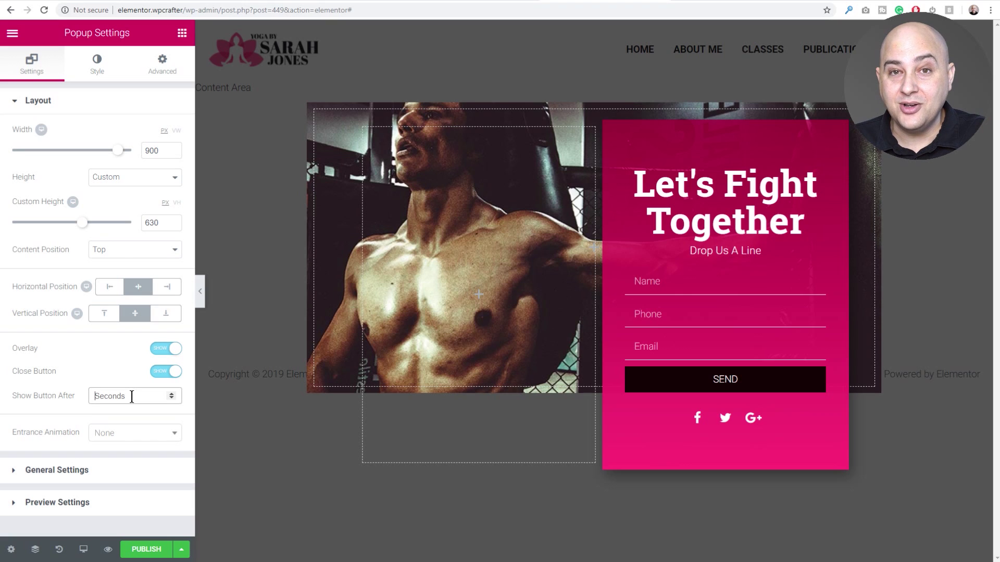
text(5)
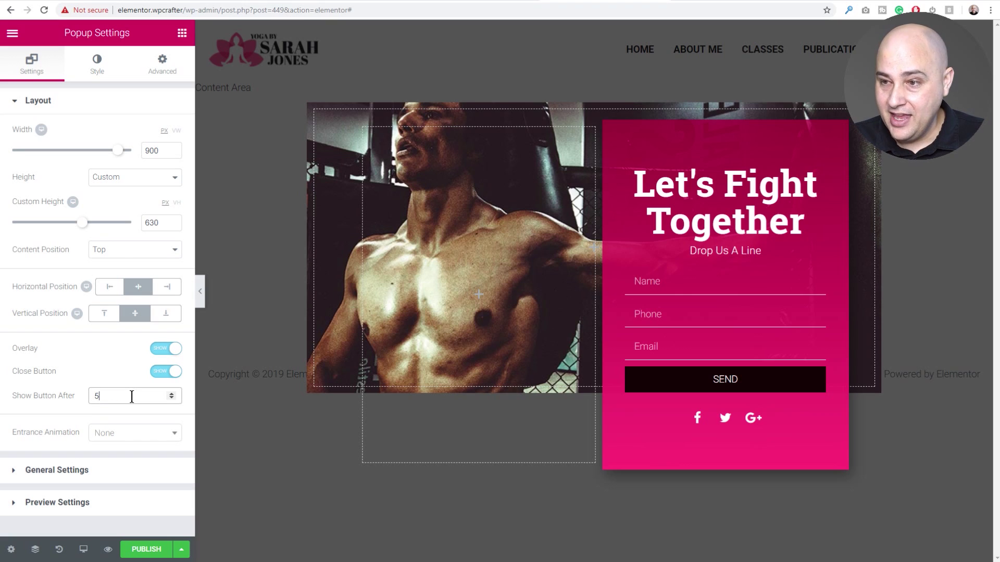
click(88, 369)
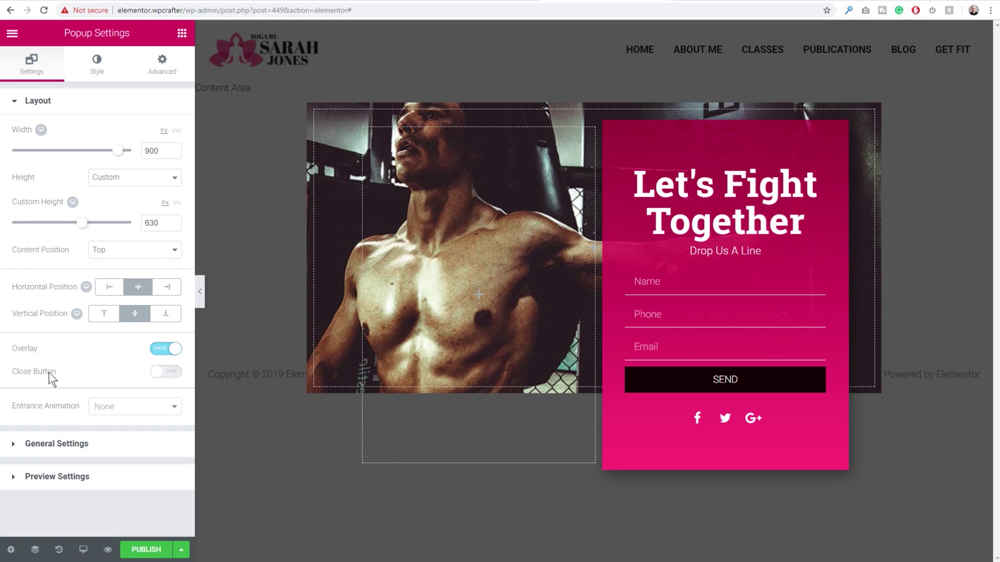
click(162, 373)
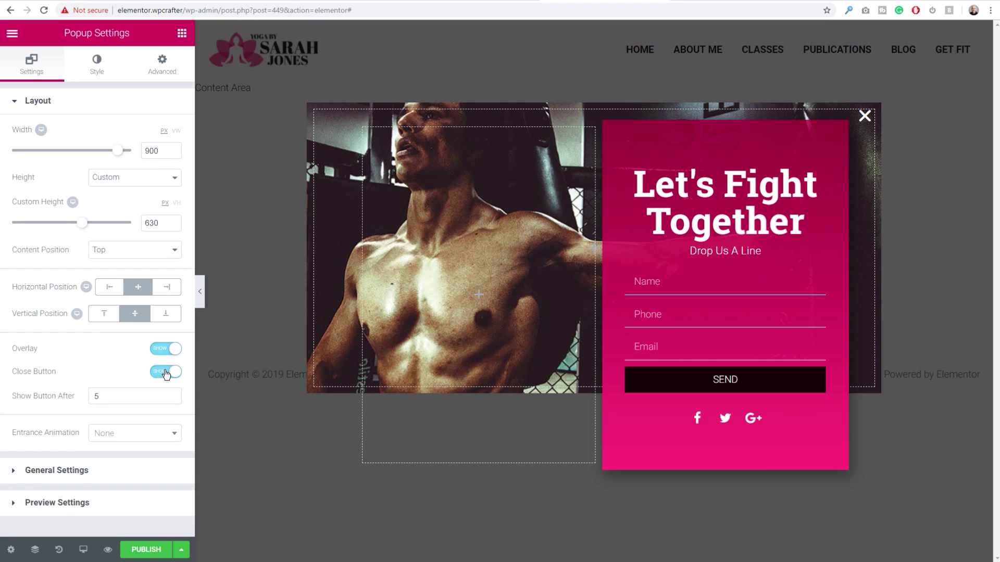
Step: Switch the popup's close button off and on twice to test its delayed appearance, leaving it shown
click(165, 373)
click(166, 373)
click(166, 373)
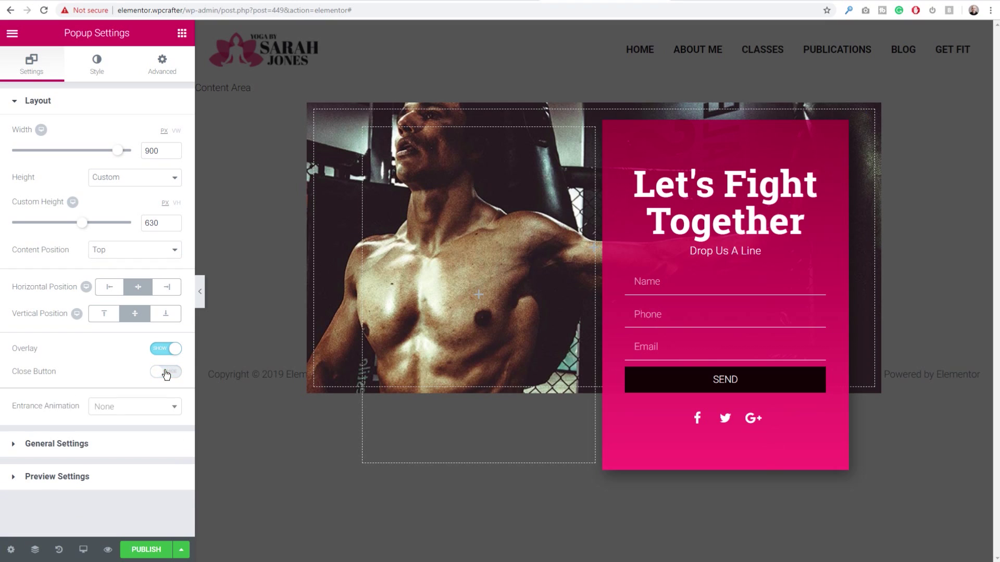
click(165, 373)
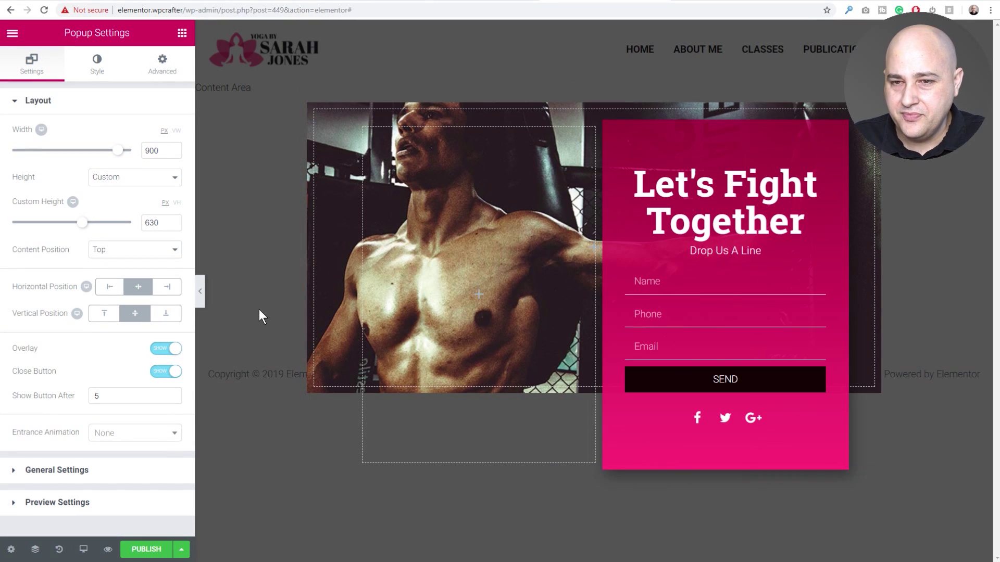
Step: Browse the popup's entrance animations, and try Jello and Wobble
click(138, 434)
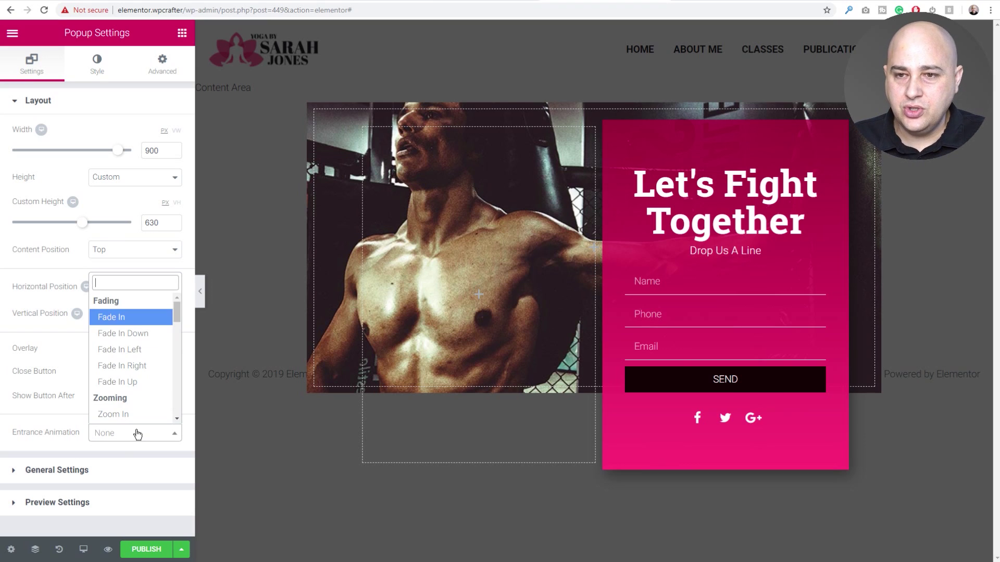
click(47, 422)
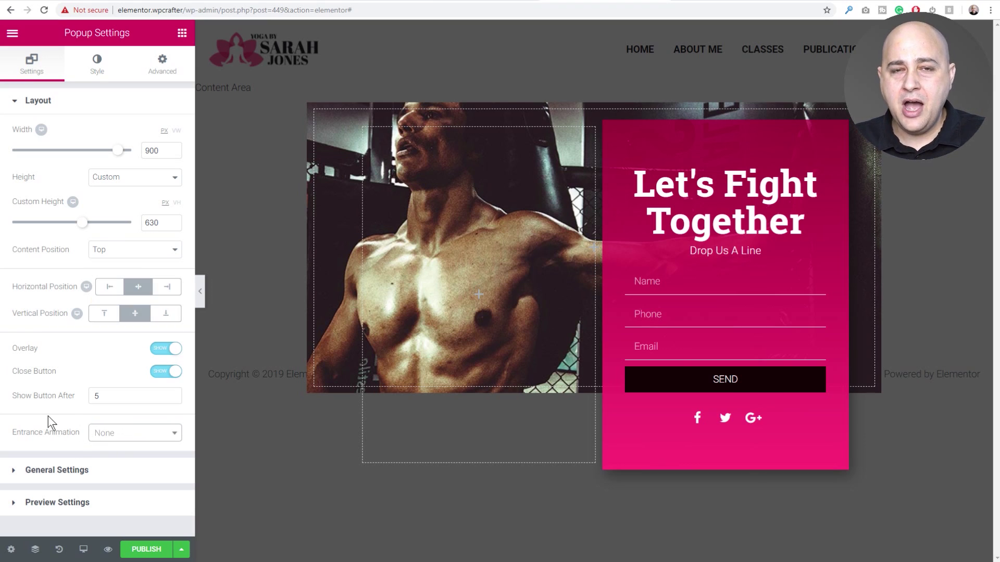
click(122, 433)
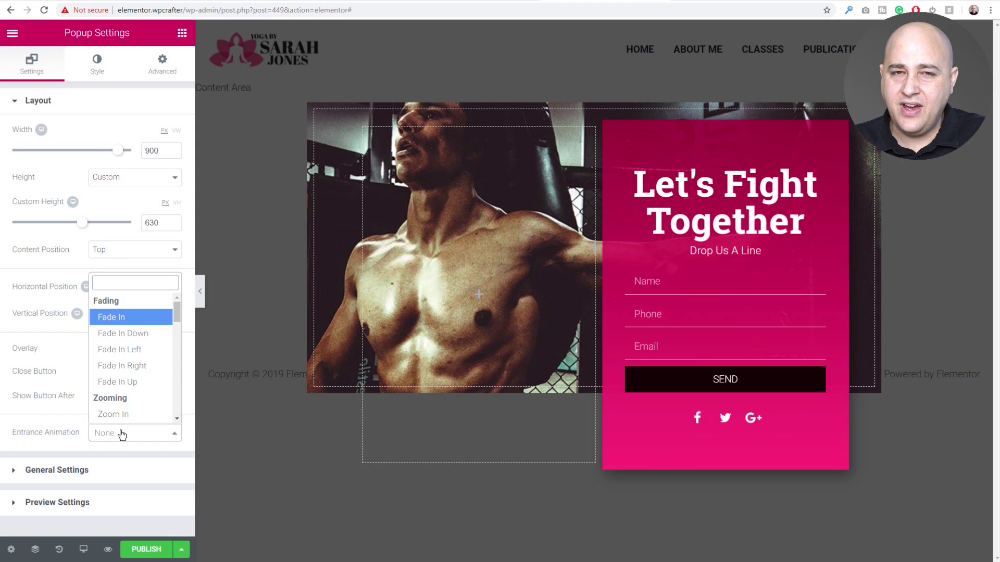
scroll(134, 389, down, 4)
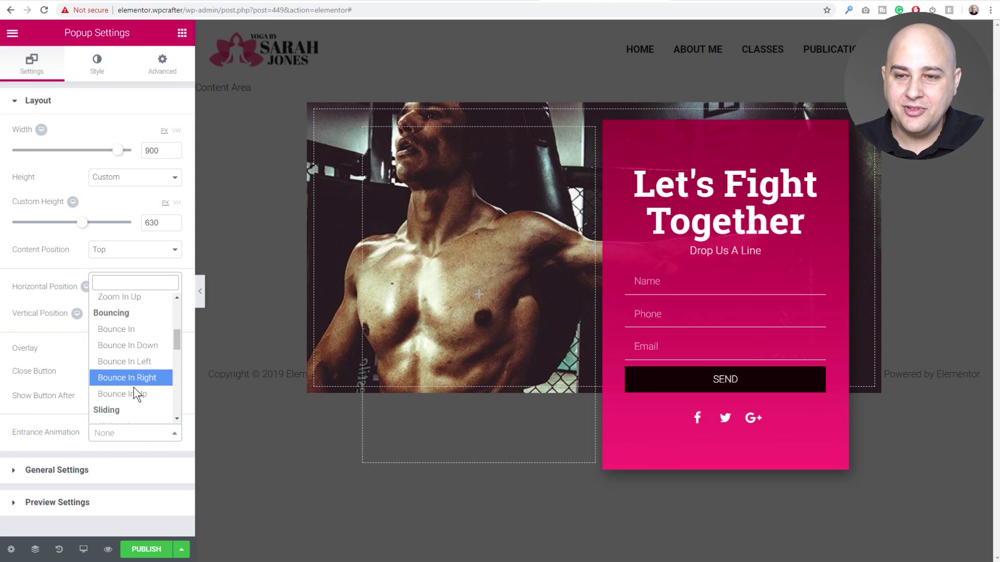
scroll(134, 390, down, 5)
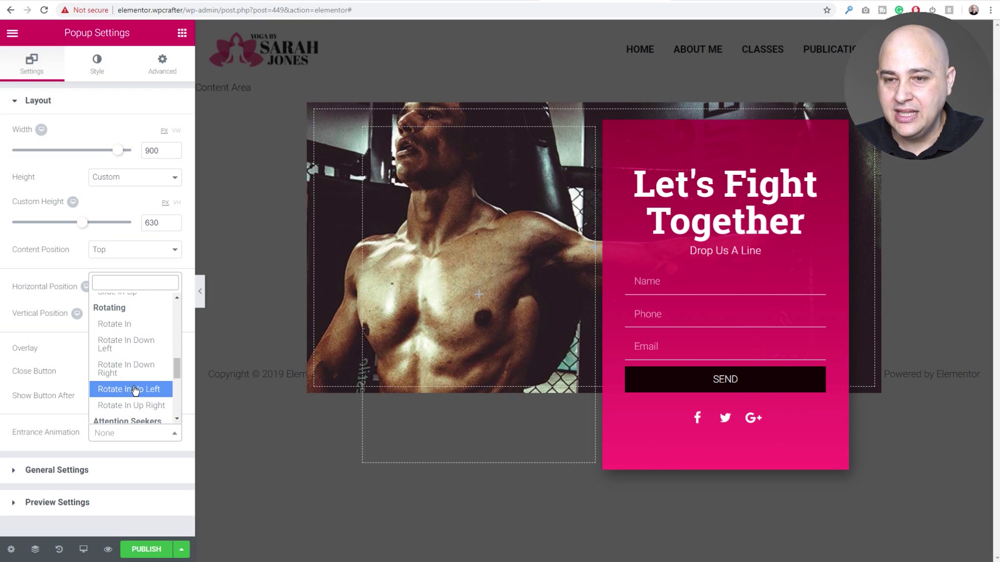
scroll(134, 391, down, 4)
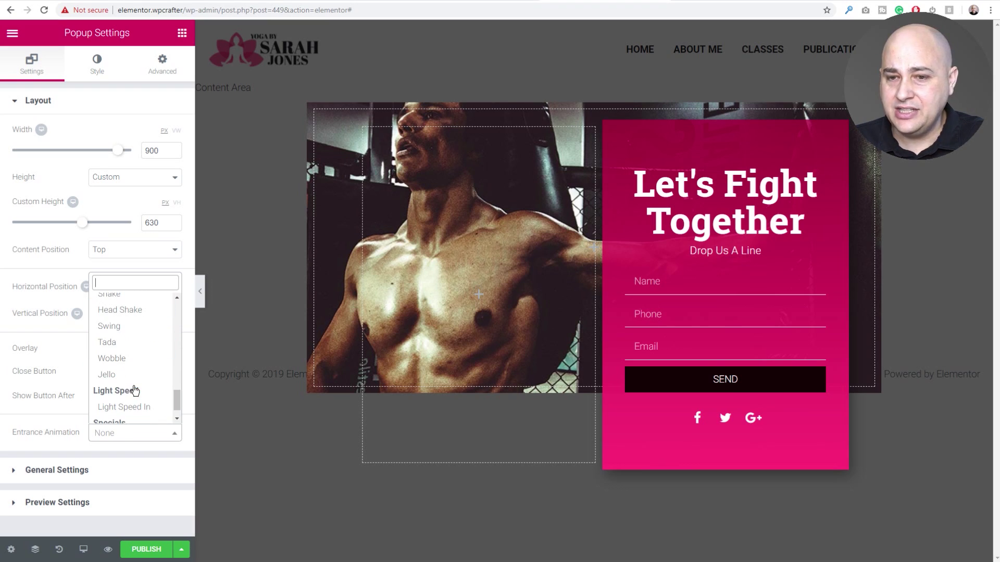
scroll(133, 391, down, 1)
click(123, 351)
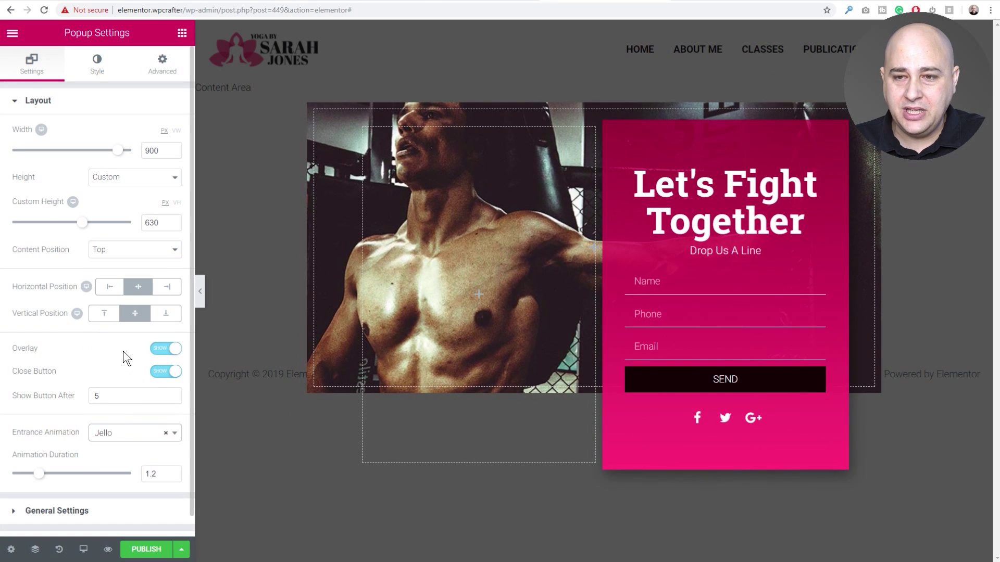
click(116, 437)
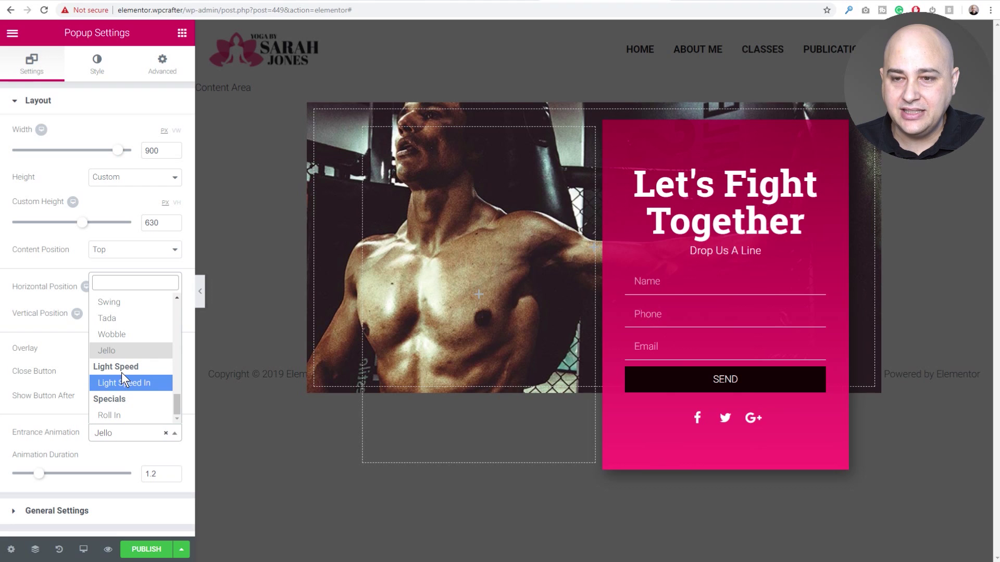
click(123, 335)
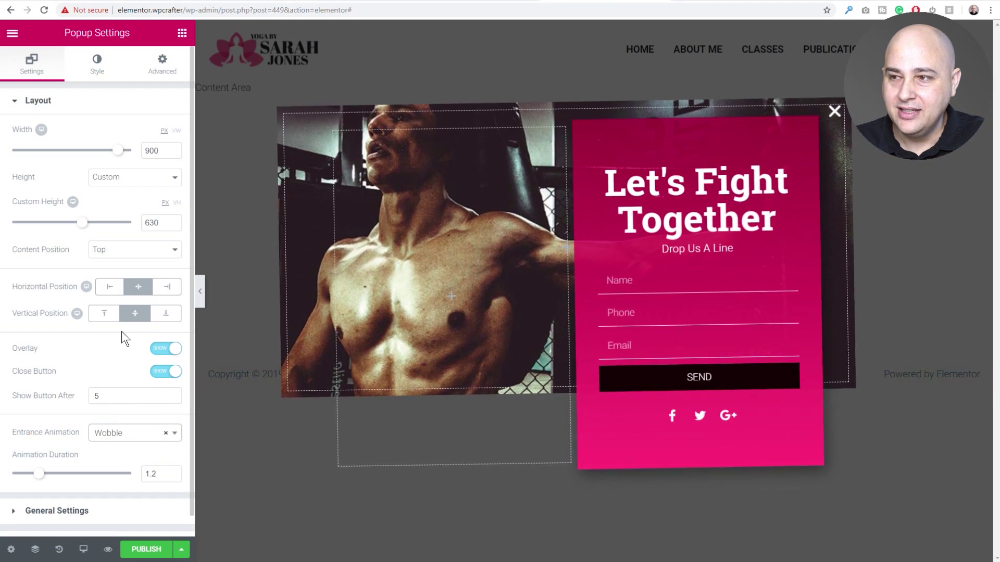
Step: Set the popup's entrance animation to Fade In
click(127, 435)
scroll(139, 372, up, 10)
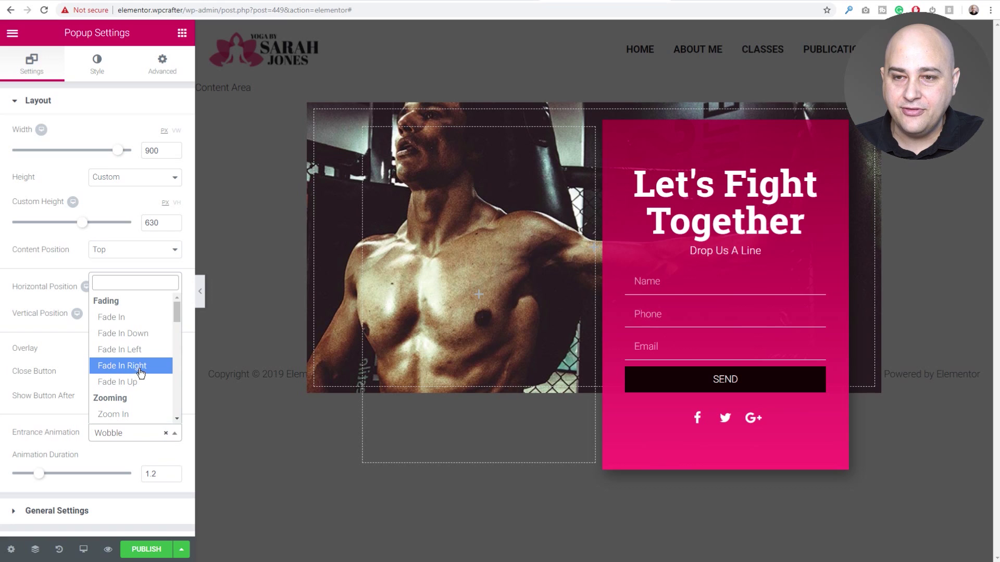
click(131, 317)
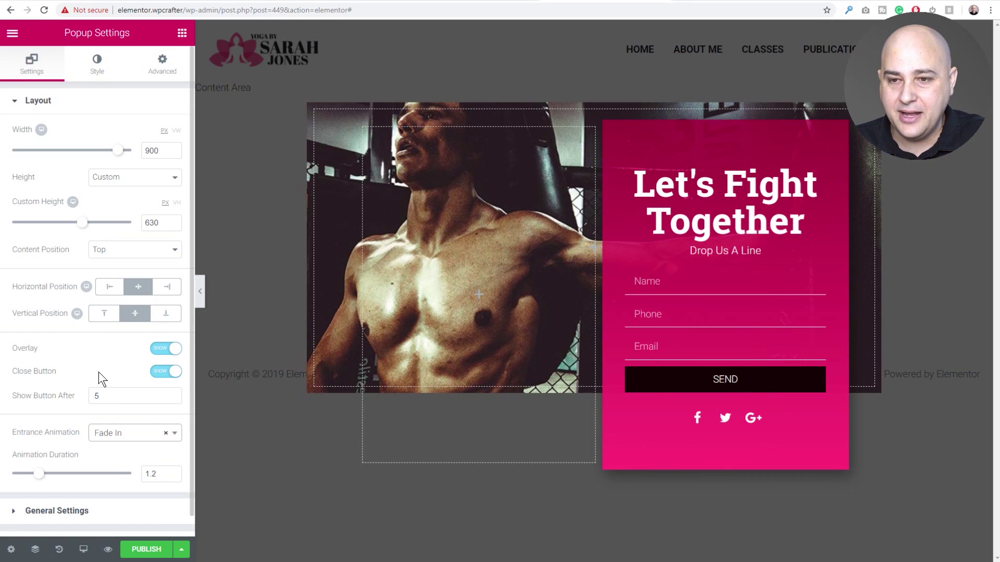
Step: Examine the popup's general and preview settings, and its background, border and box shadow style options
scroll(46, 374, down, 1)
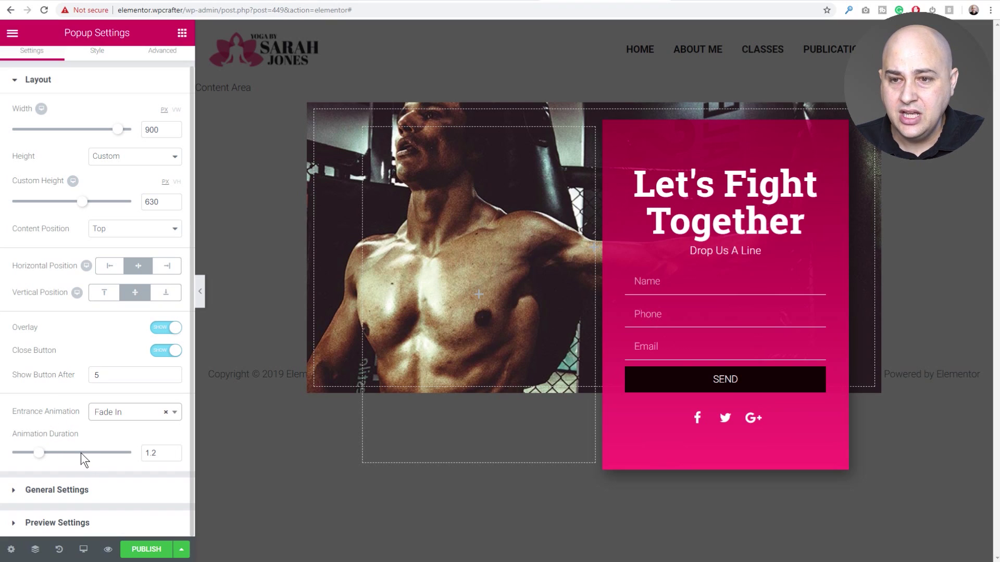
click(46, 492)
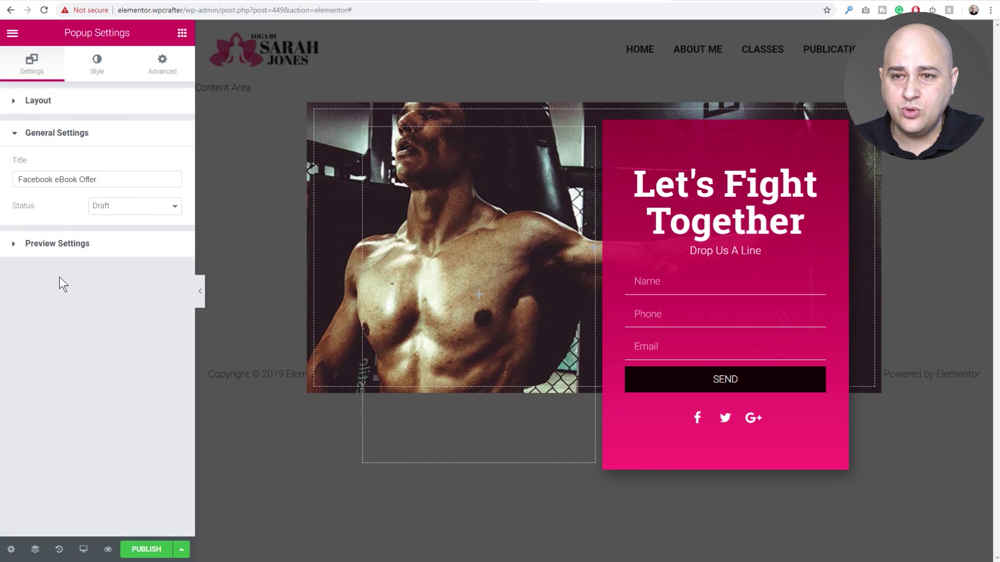
click(56, 243)
click(95, 72)
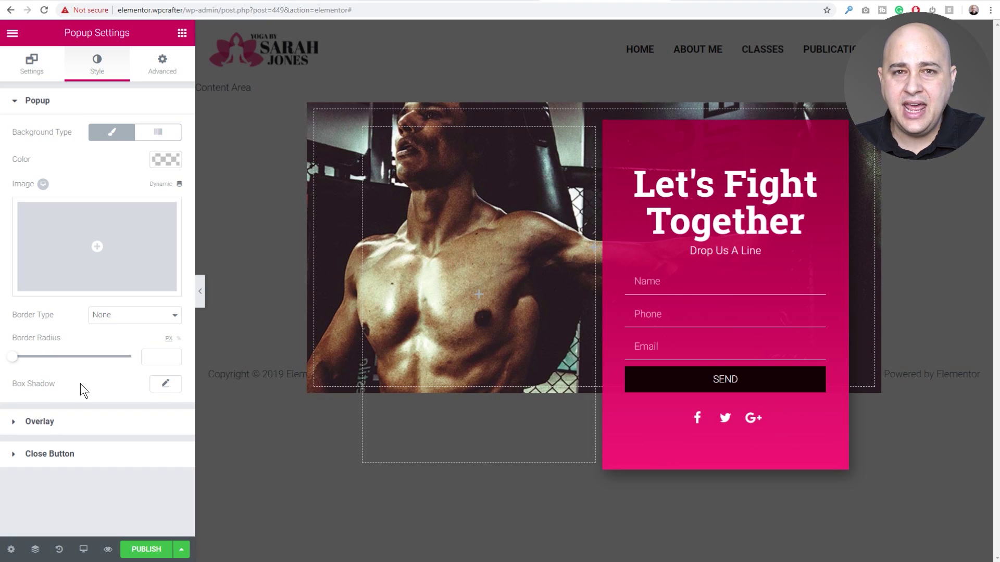
Step: Try a fully opaque black popup overlay, and set the overlay color to rgba(0,0,0,0.75)
click(82, 421)
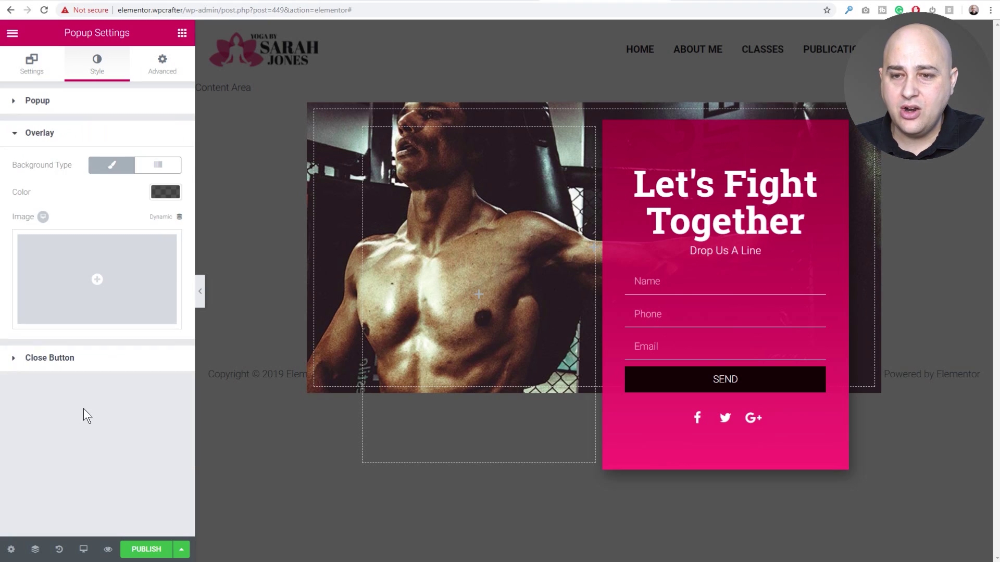
click(163, 193)
drag(171, 260, 172, 214)
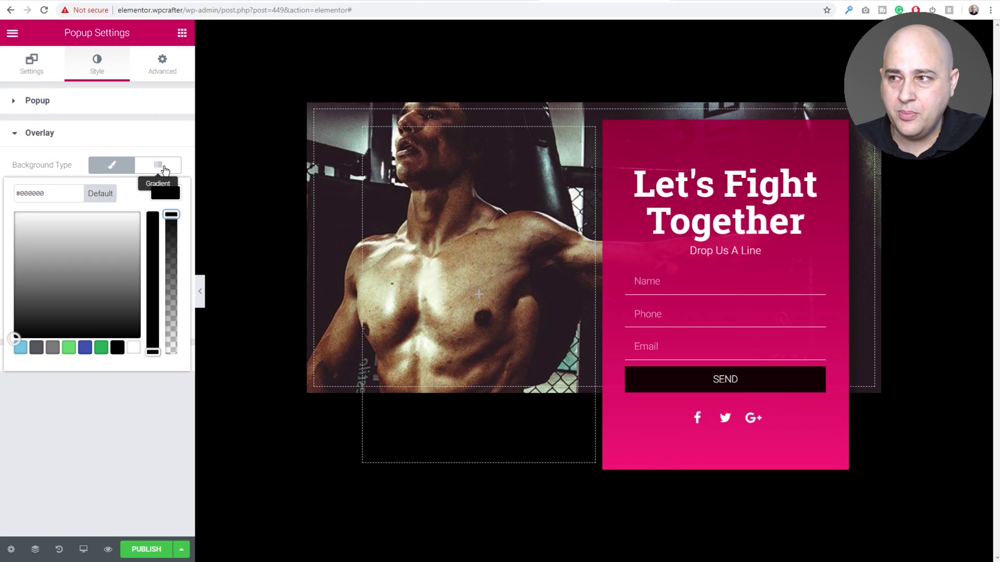
drag(171, 214, 172, 249)
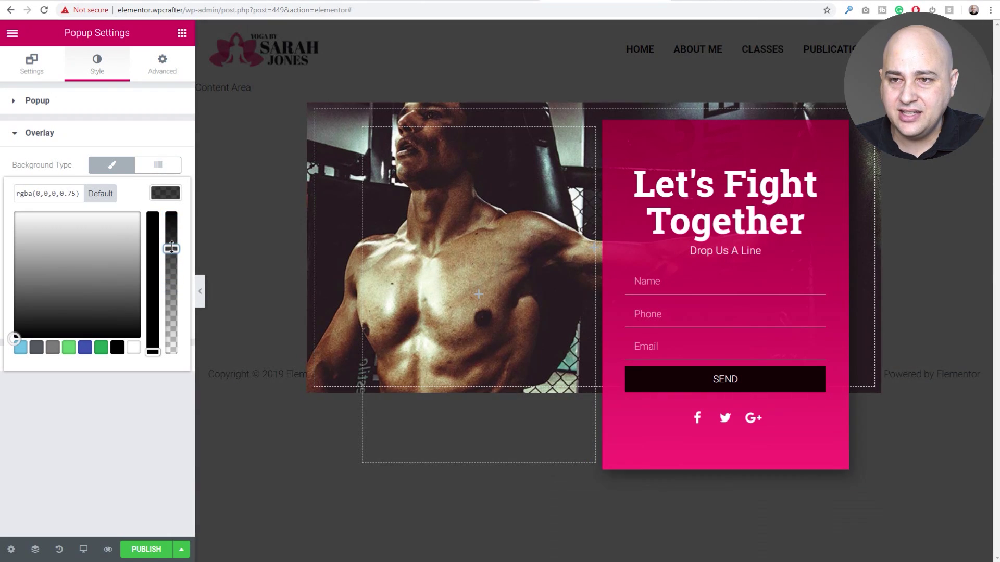
click(107, 391)
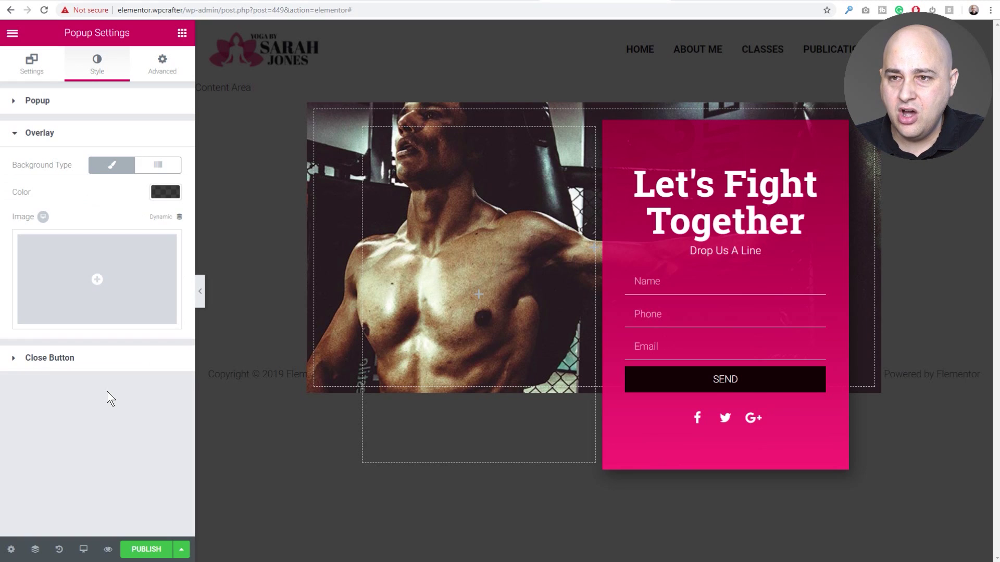
Step: Try placing the popup's close button outside, and restore its position to inside
click(91, 361)
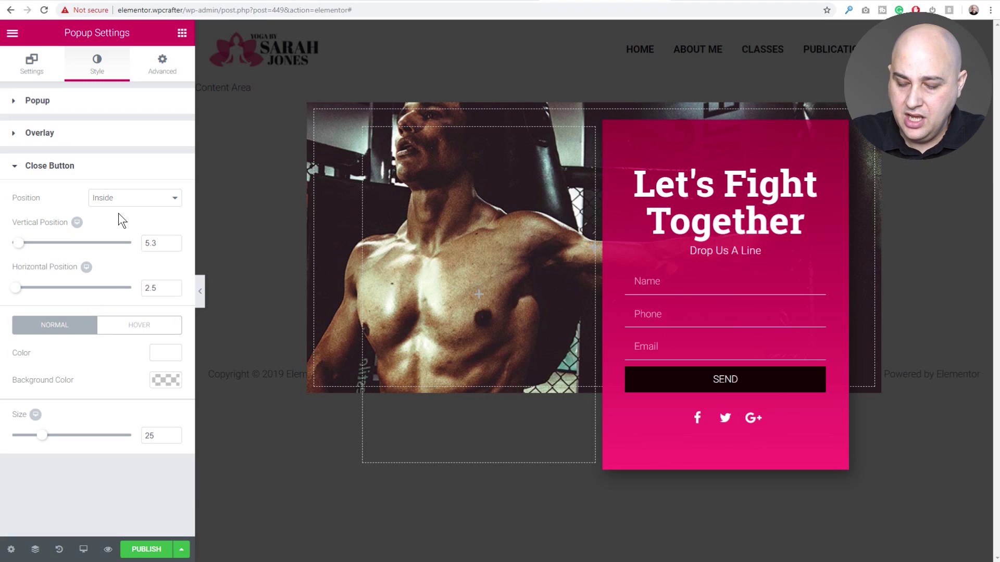
click(129, 201)
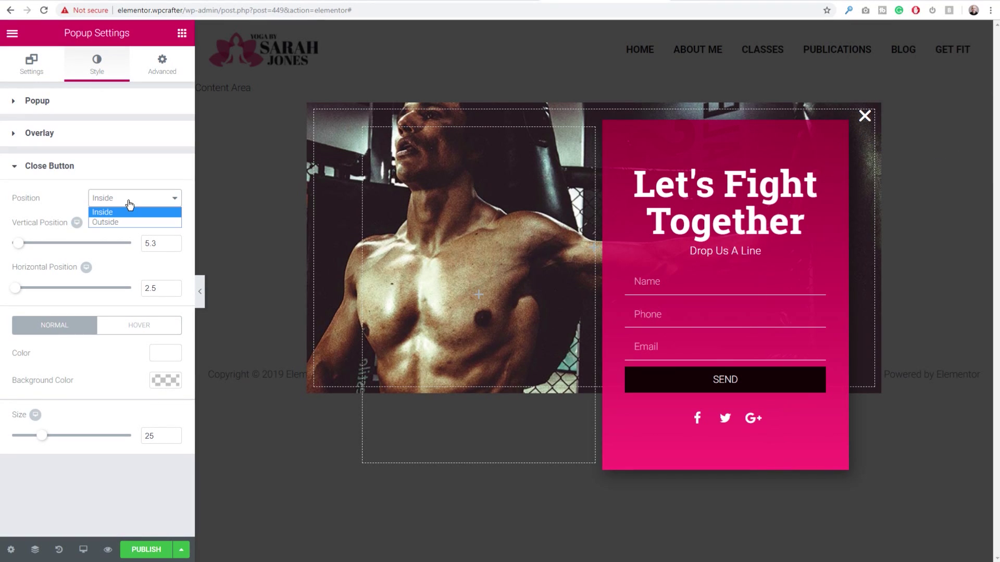
click(120, 222)
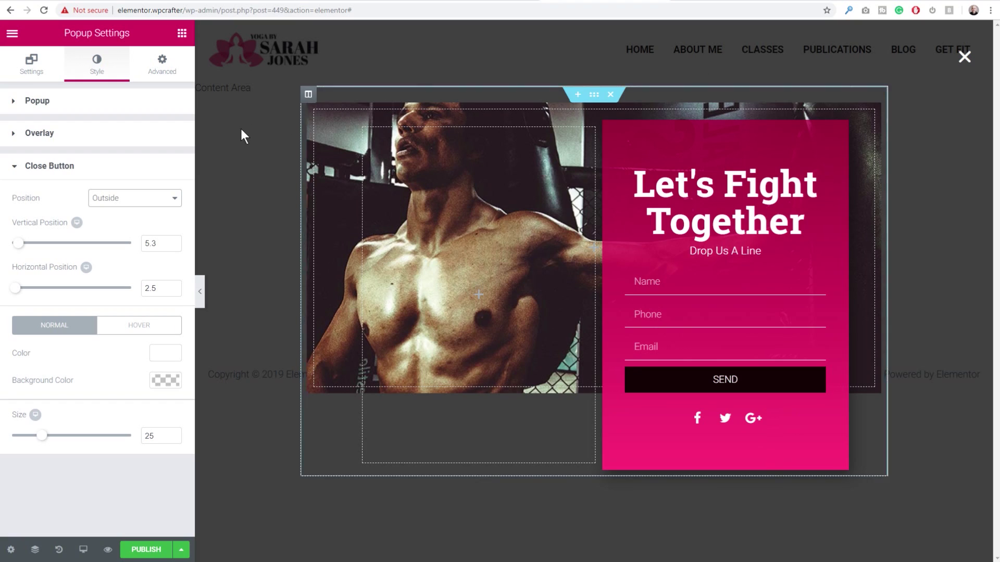
click(127, 203)
click(125, 212)
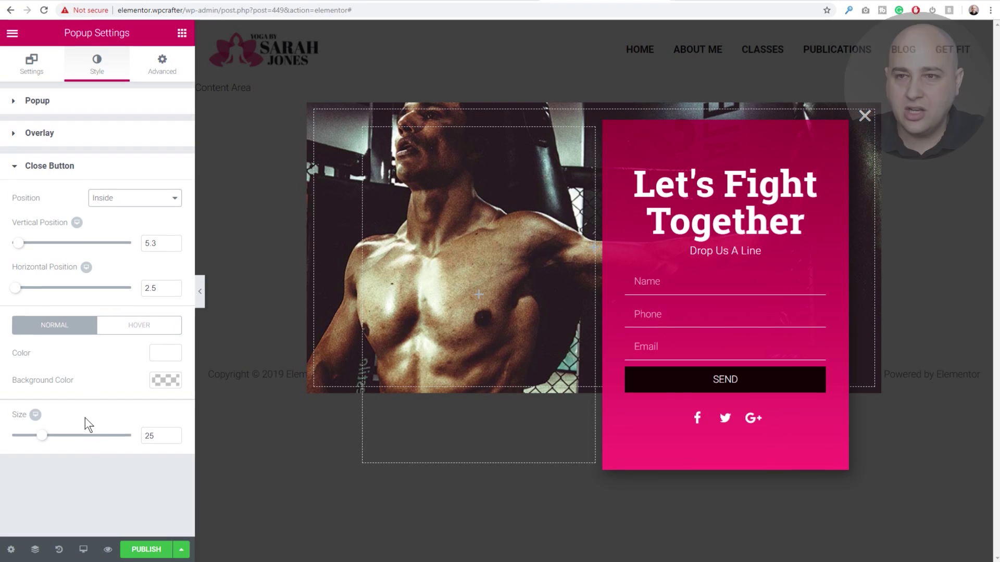
Step: Turn on Prevent Closing on Overlay in the popup's advanced settings, and try Avoid Multiple Popups, switching it back off
click(161, 77)
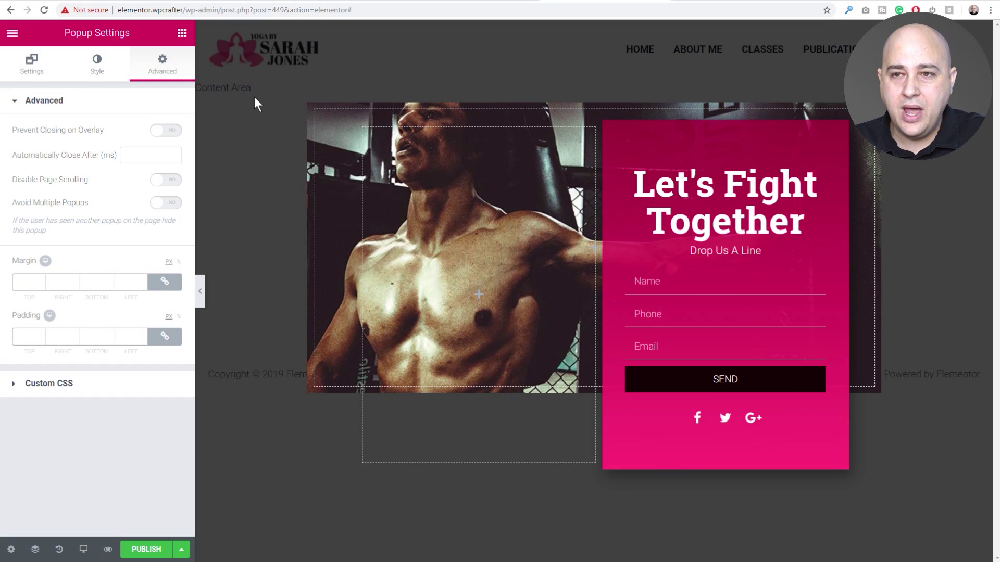
click(165, 131)
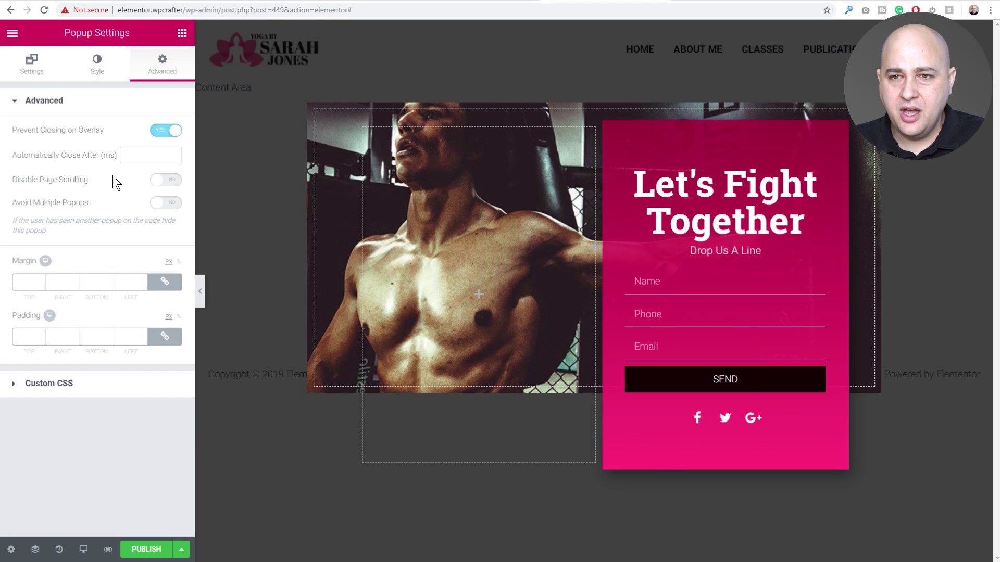
click(129, 155)
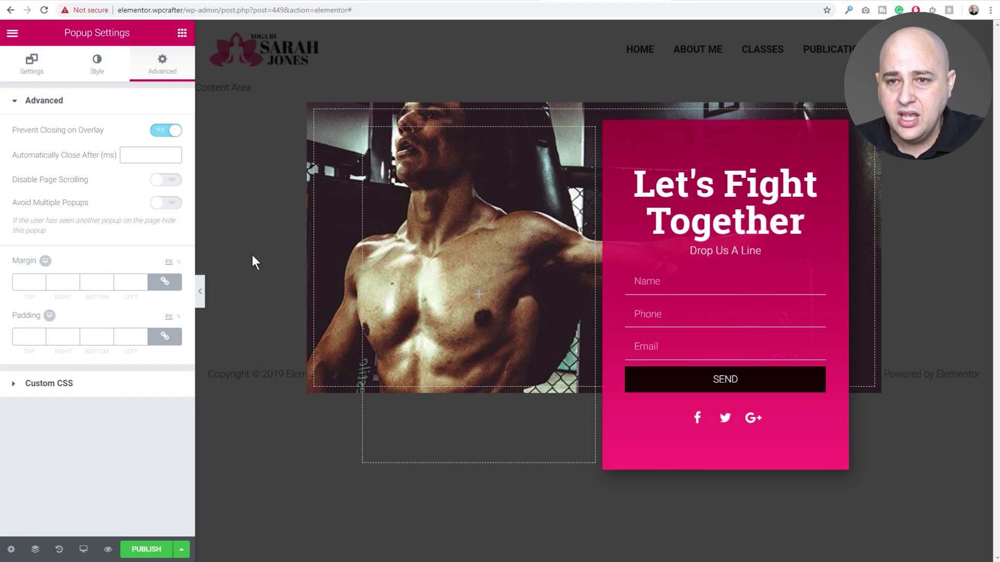
click(174, 205)
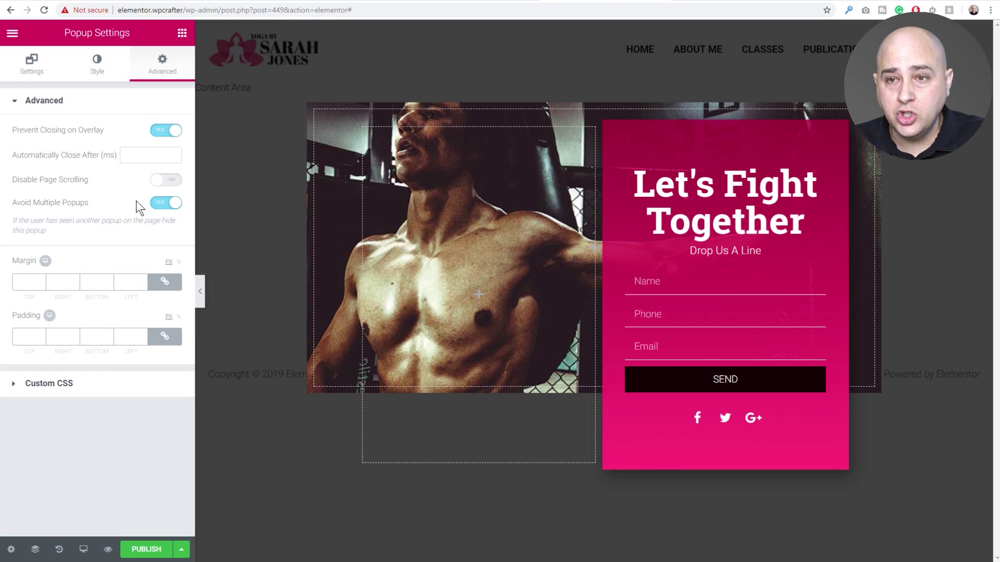
click(157, 204)
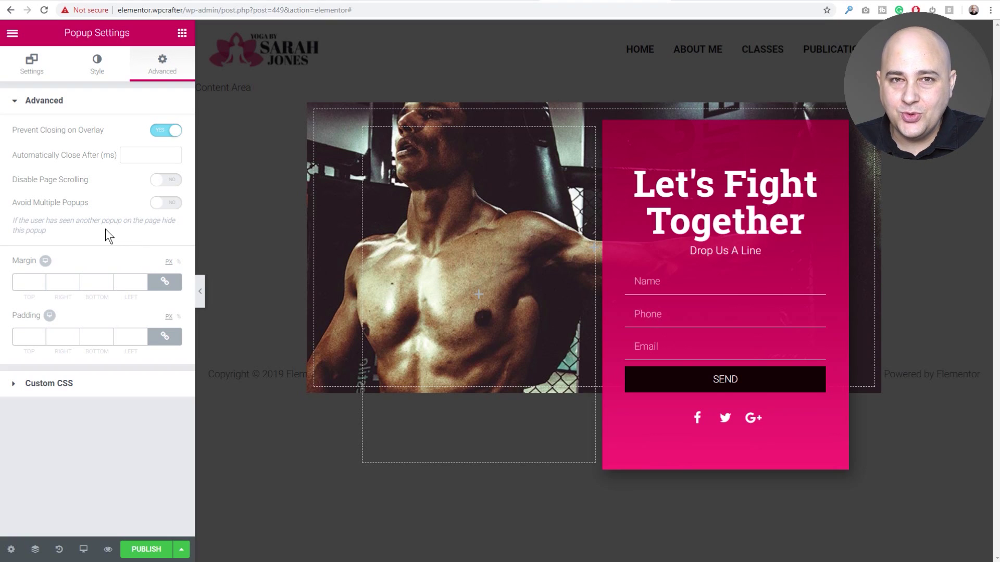
Step: Start publishing the popup with a display condition that includes the entire site, and proceed to the triggers
click(148, 551)
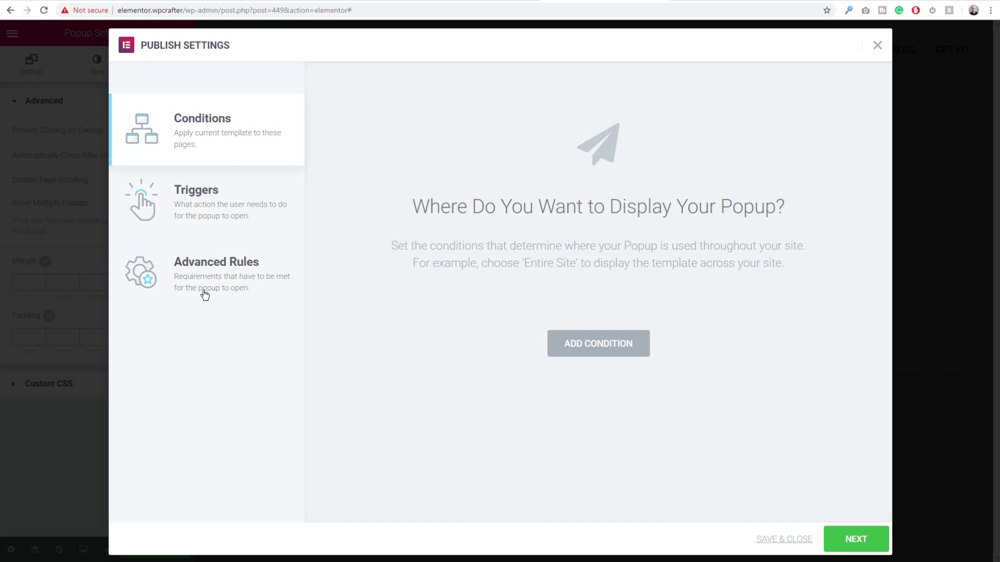
click(603, 343)
click(559, 323)
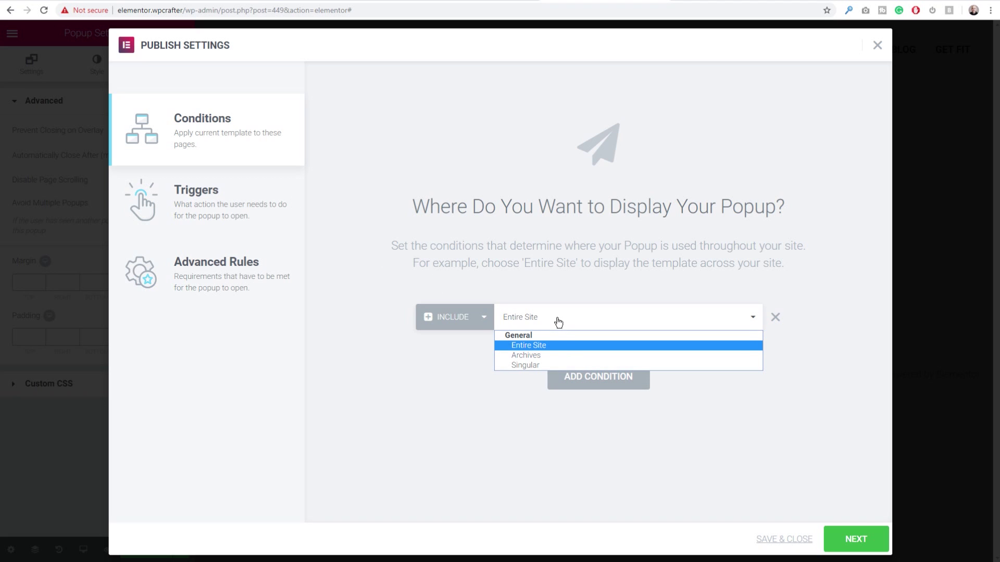
click(553, 347)
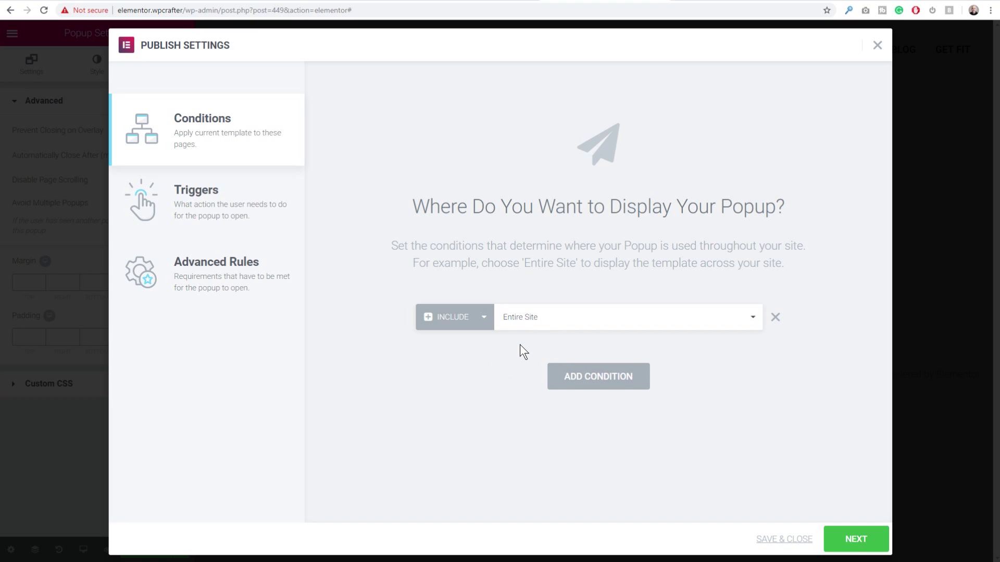
click(485, 319)
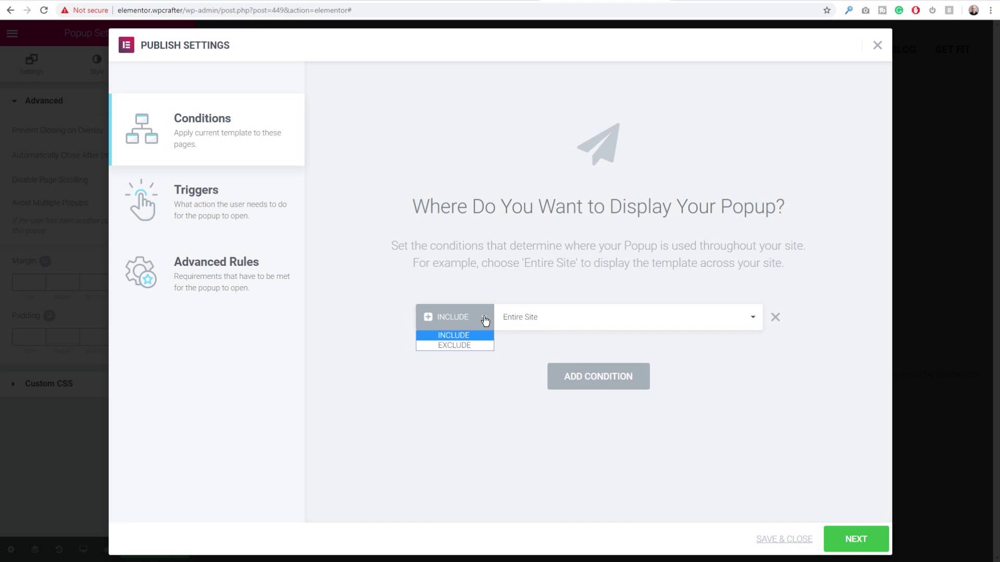
click(514, 349)
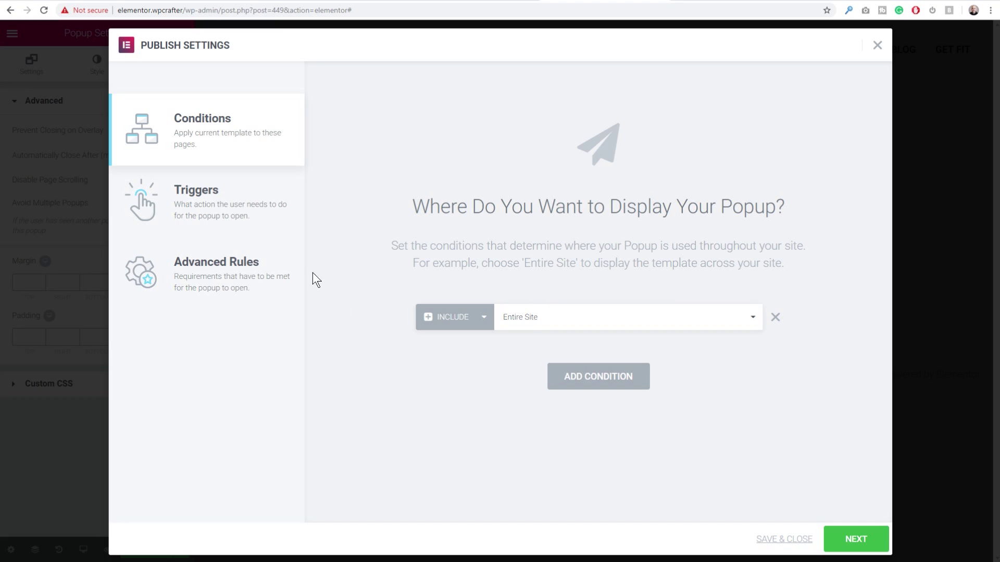
click(852, 547)
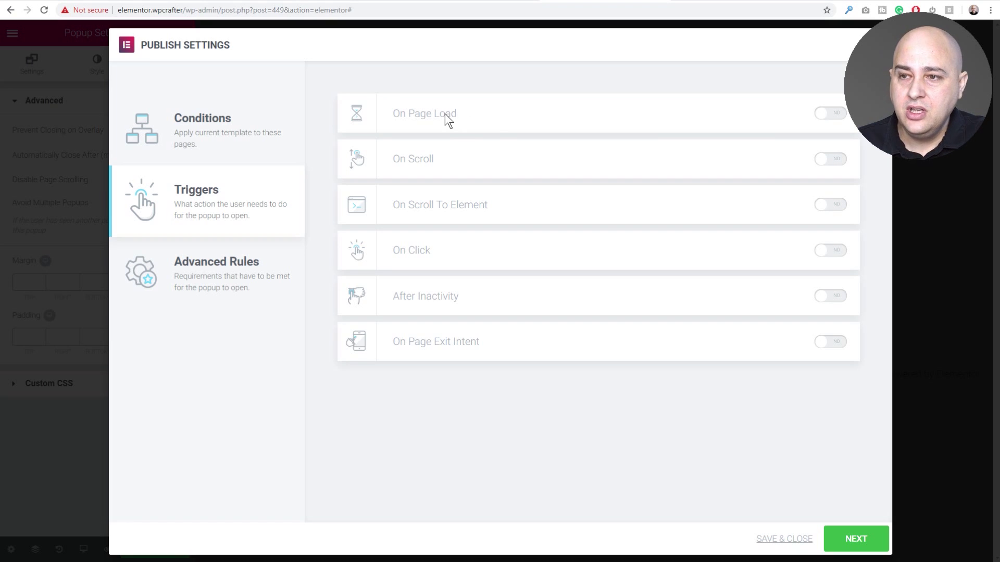
Step: Try the On Page Load trigger and the On Scroll trigger with its direction options, switching each back off
click(822, 120)
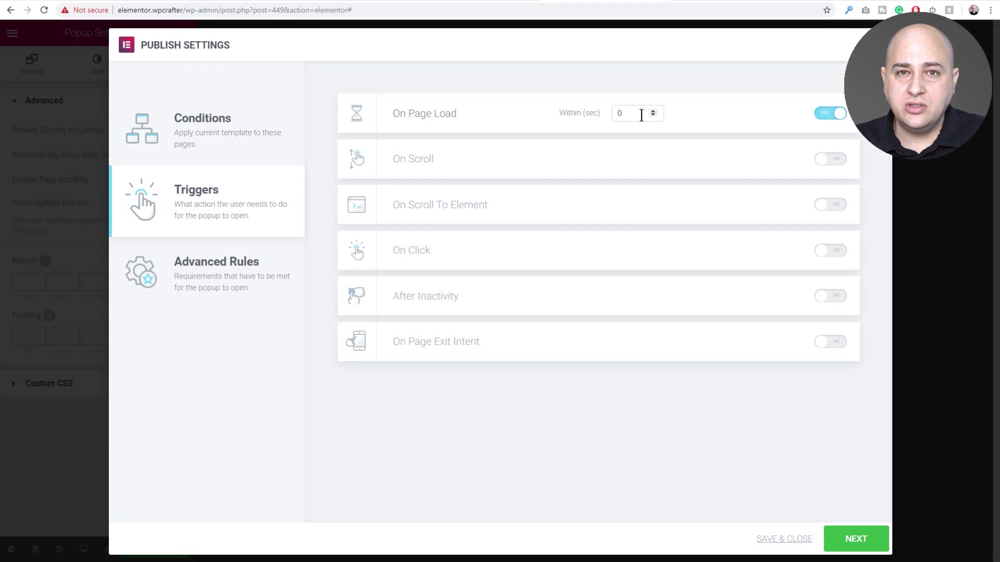
click(821, 115)
click(827, 160)
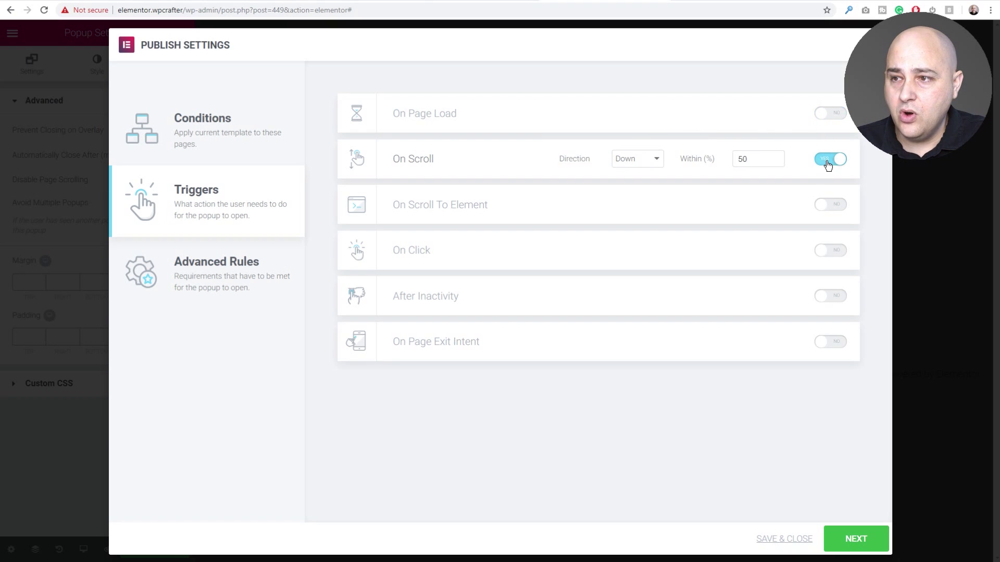
click(654, 166)
click(654, 166)
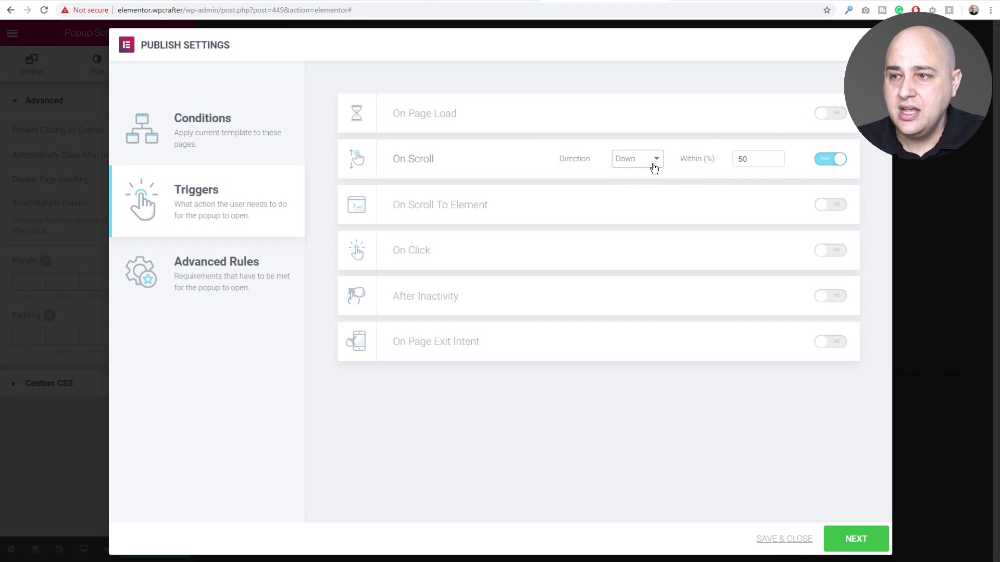
click(823, 163)
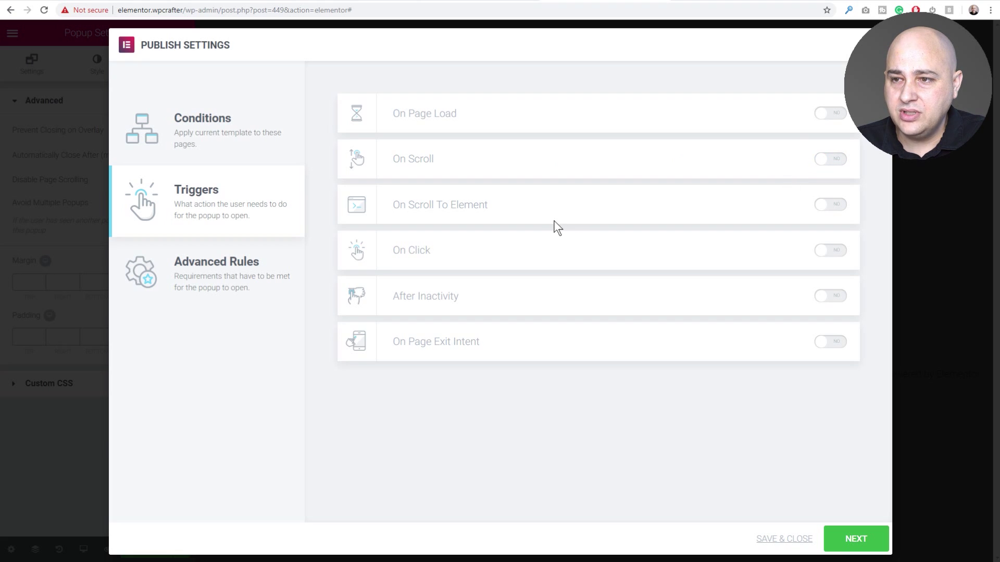
Step: Try the On Scroll To Element trigger with its selector and the On Click trigger, switching each back off
click(826, 210)
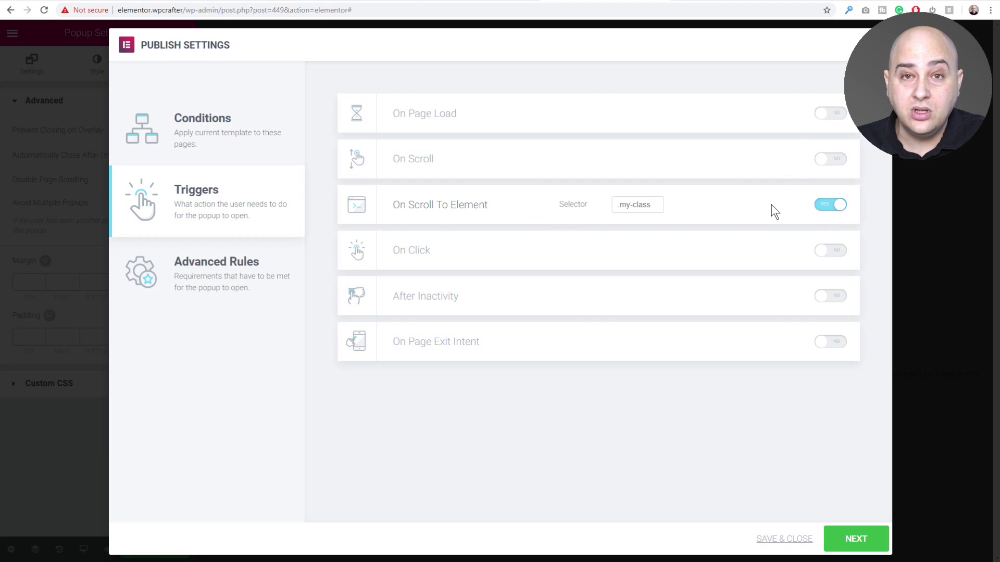
click(623, 204)
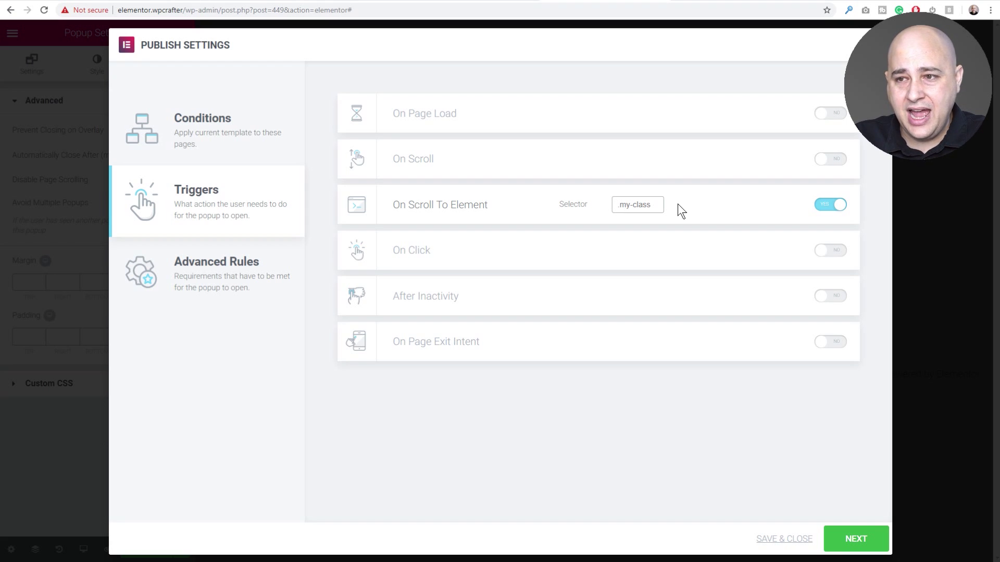
click(828, 204)
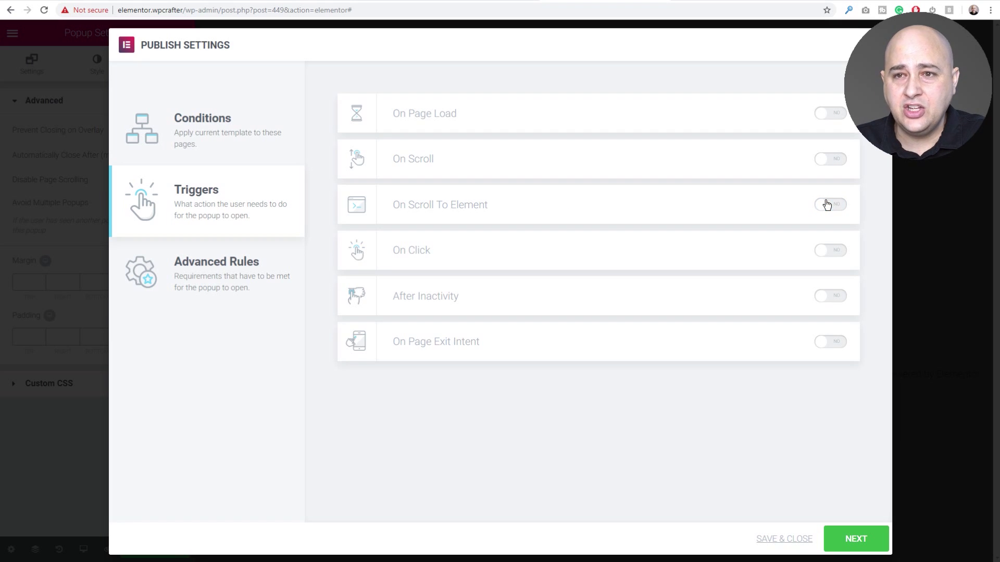
click(816, 255)
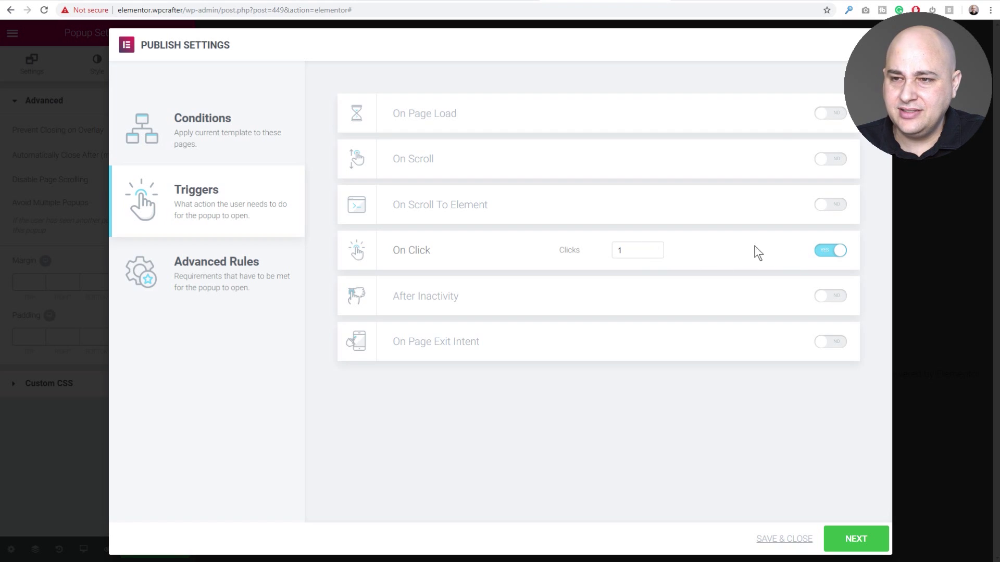
click(828, 251)
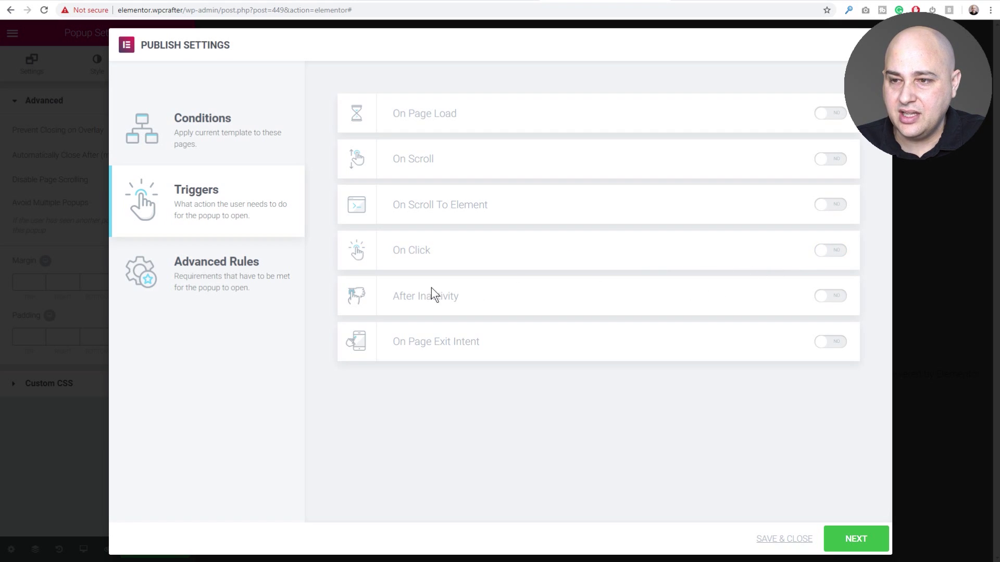
Step: Try the After Inactivity and On Page Exit Intent triggers, switching each back off
click(834, 297)
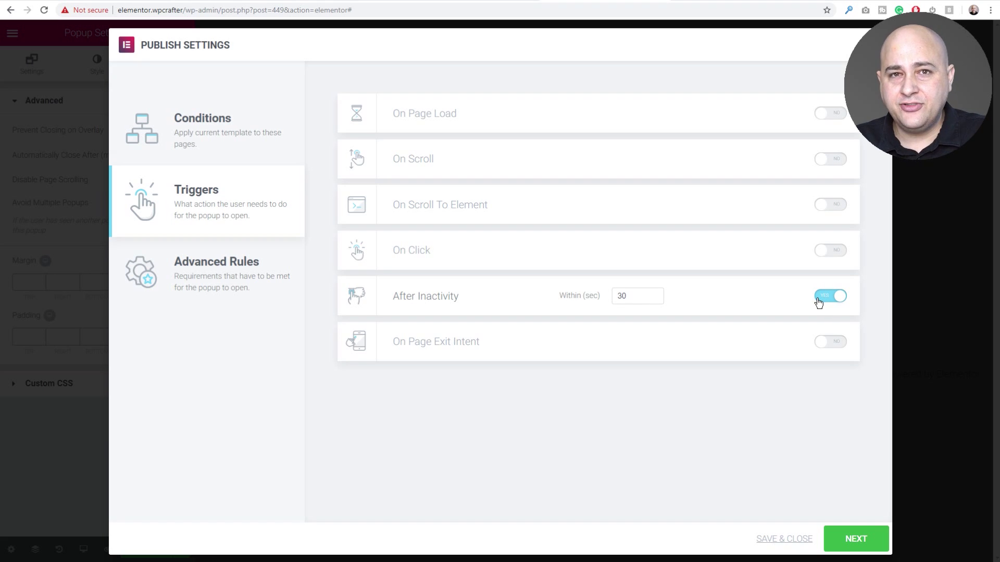
click(818, 302)
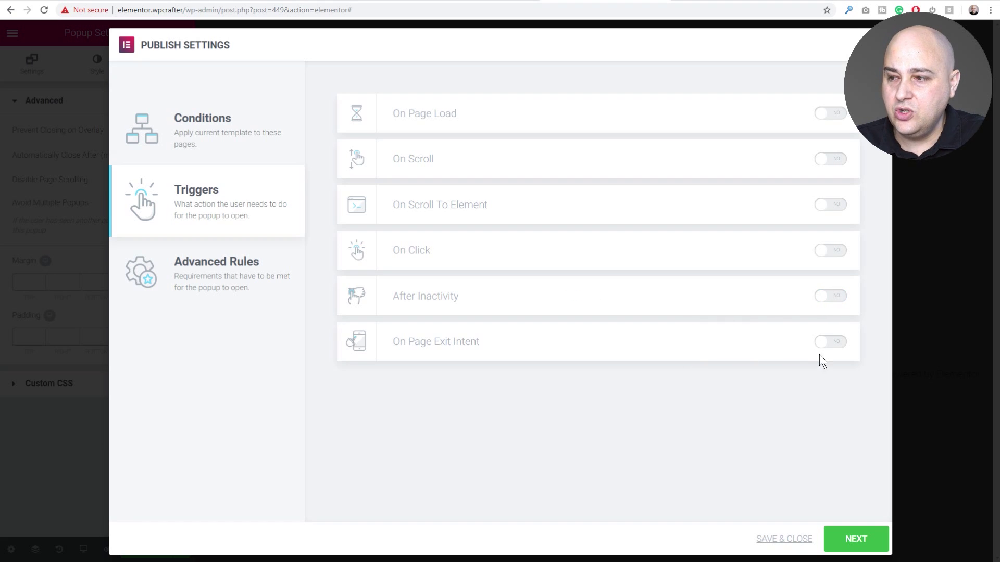
click(841, 345)
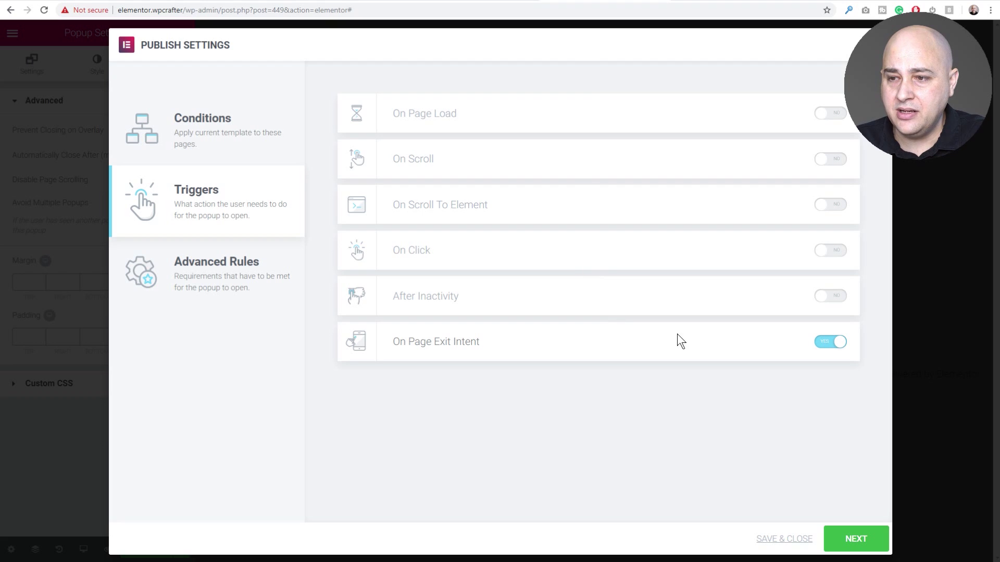
click(828, 346)
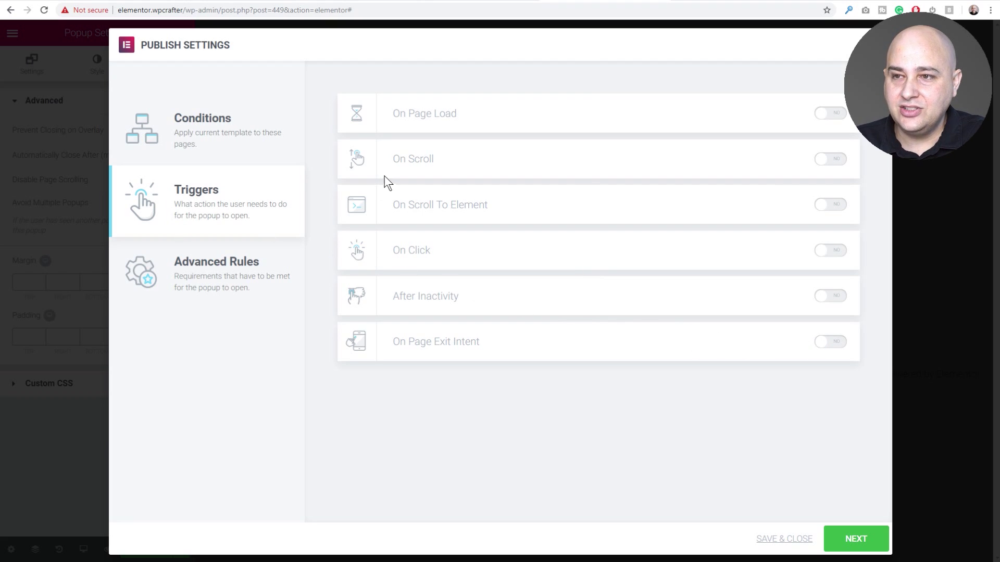
Step: Enable the On Page Load trigger within 0 seconds and proceed to the popup's advanced rules
click(830, 115)
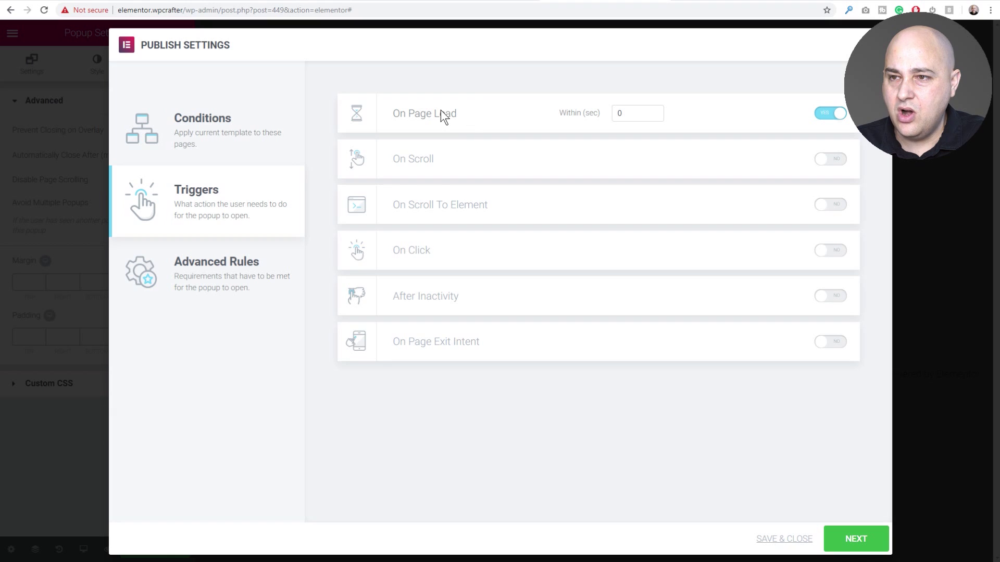
click(852, 544)
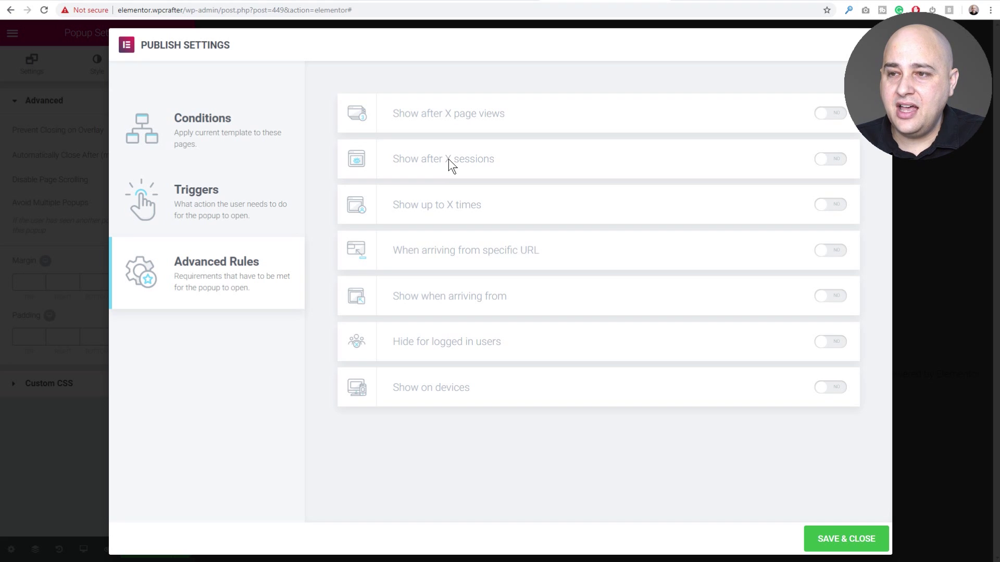
Step: Try the Show after X sessions and Show up to X times rules, switching each back off
click(828, 161)
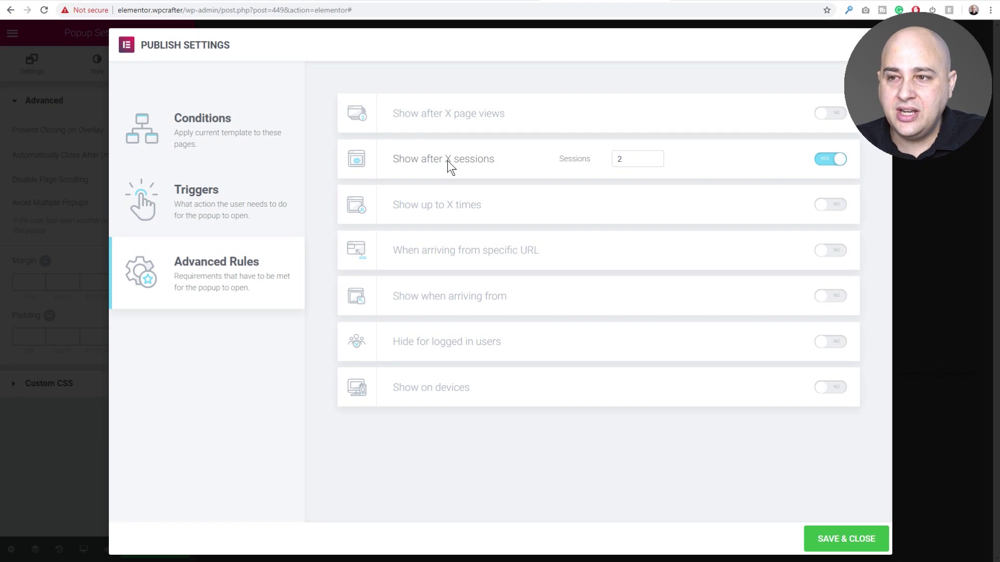
click(830, 158)
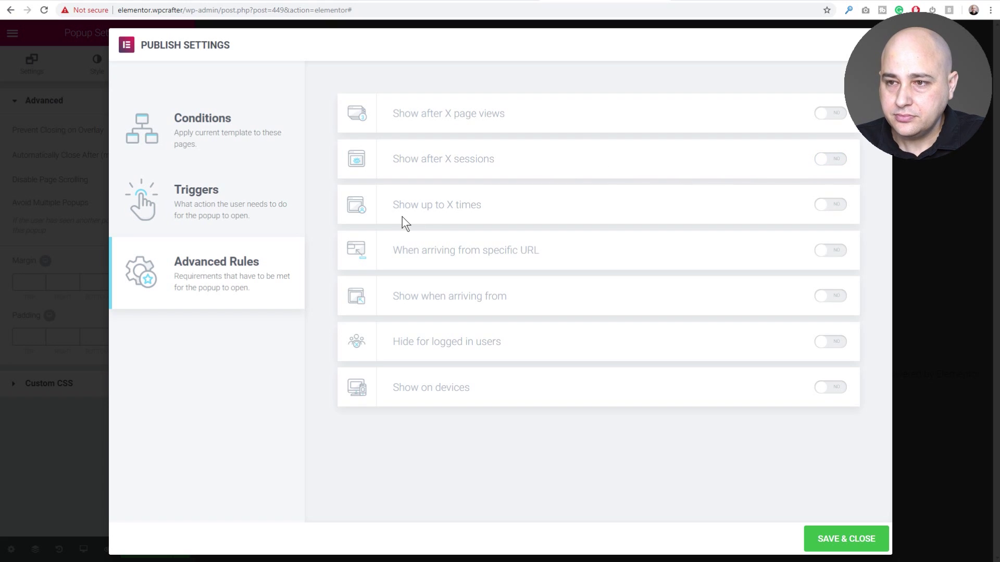
click(833, 206)
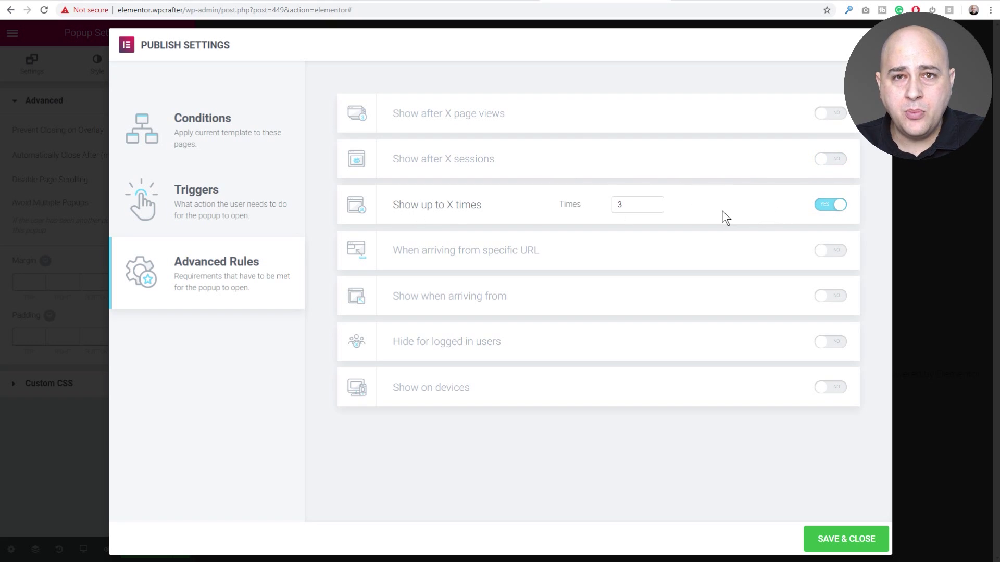
click(832, 208)
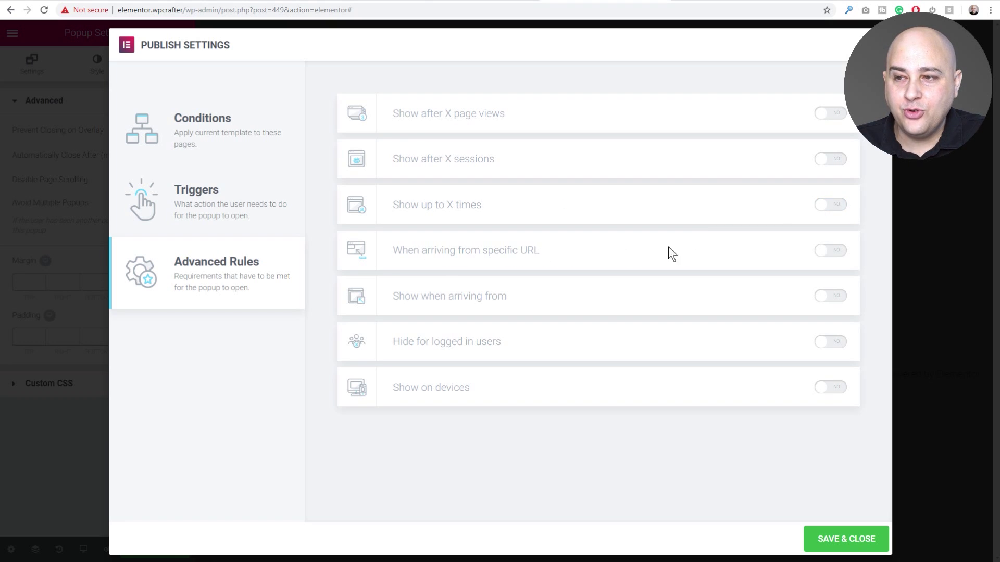
Step: Try the When arriving from specific URL rule, review its Show, Hide and Regex choices, and switch it back off
click(830, 250)
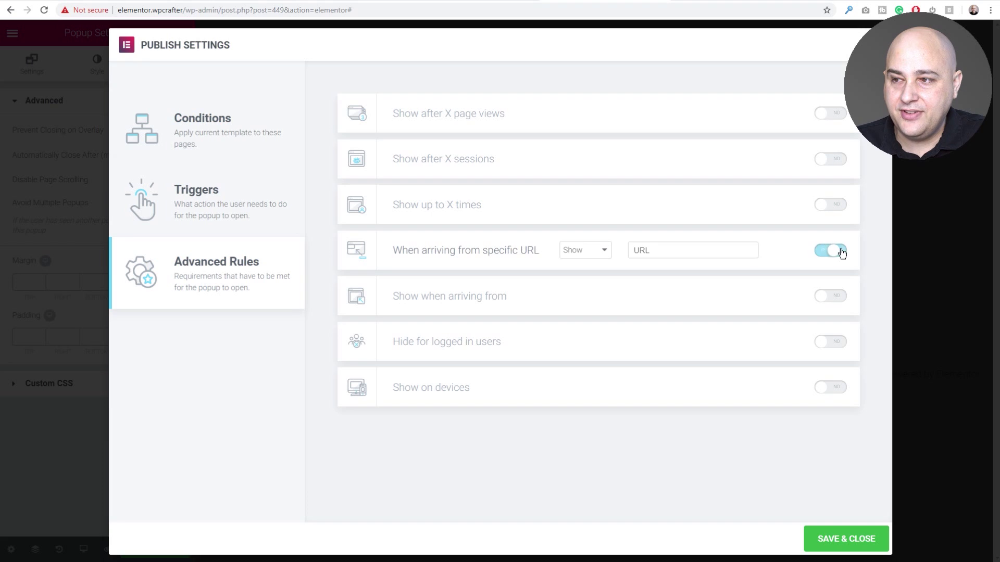
click(592, 253)
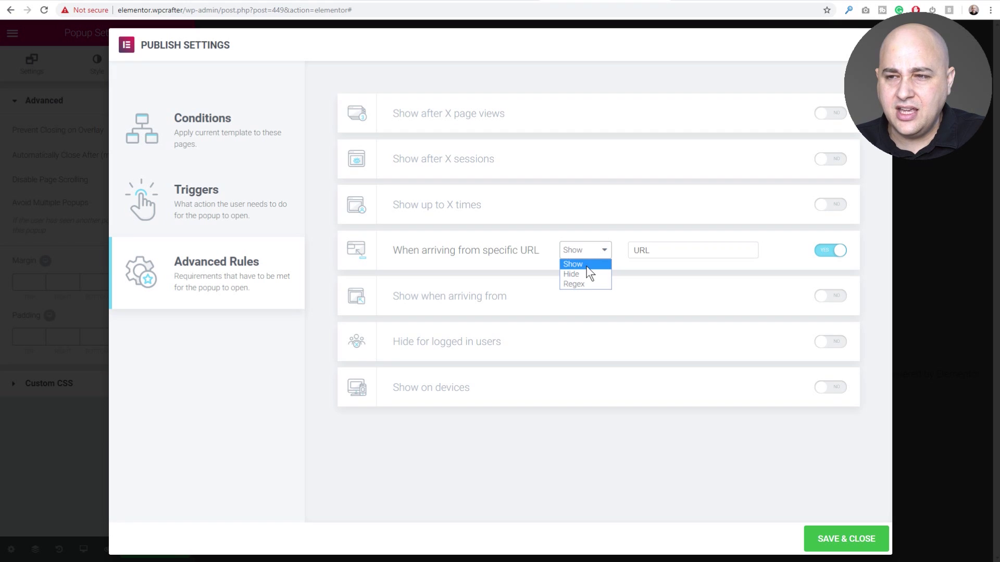
click(513, 251)
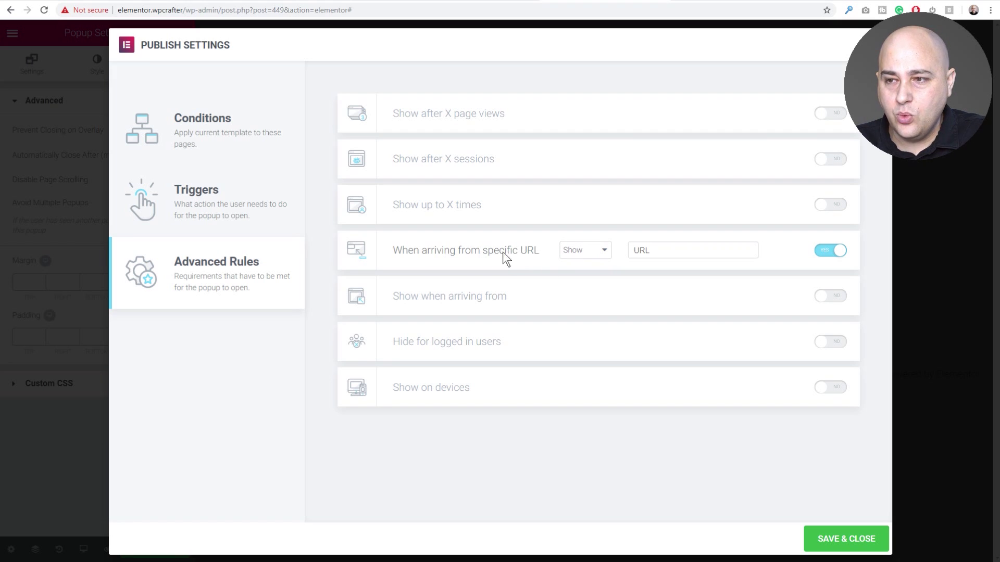
click(834, 252)
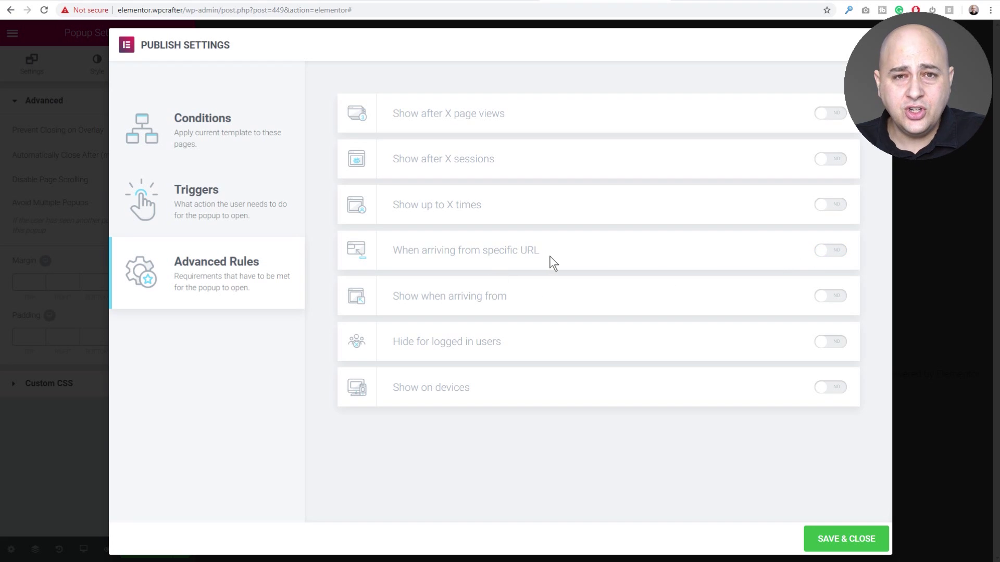
Step: Try the Show when arriving from rule, review its traffic source choices, and switch it back off
click(832, 297)
click(737, 297)
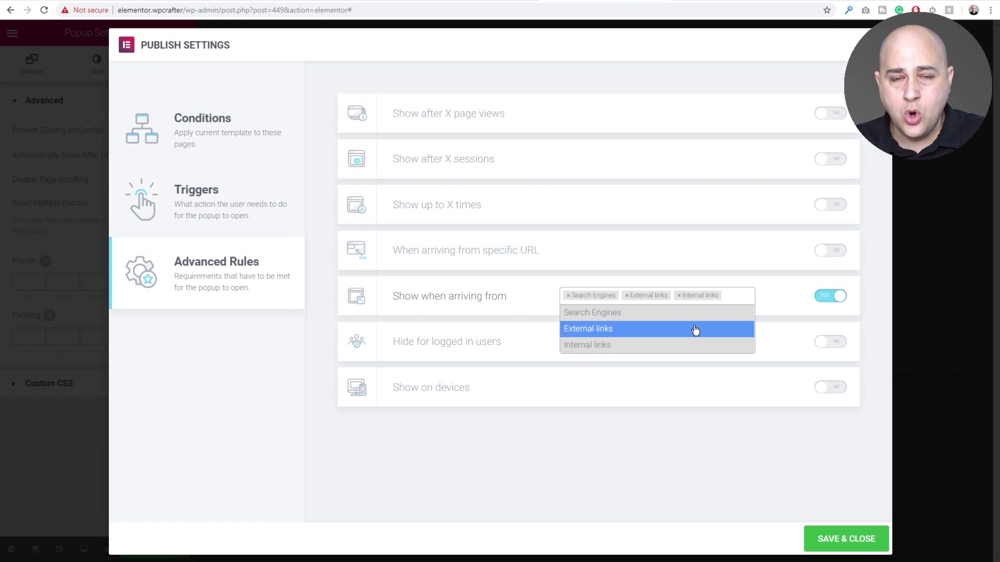
click(797, 296)
click(833, 297)
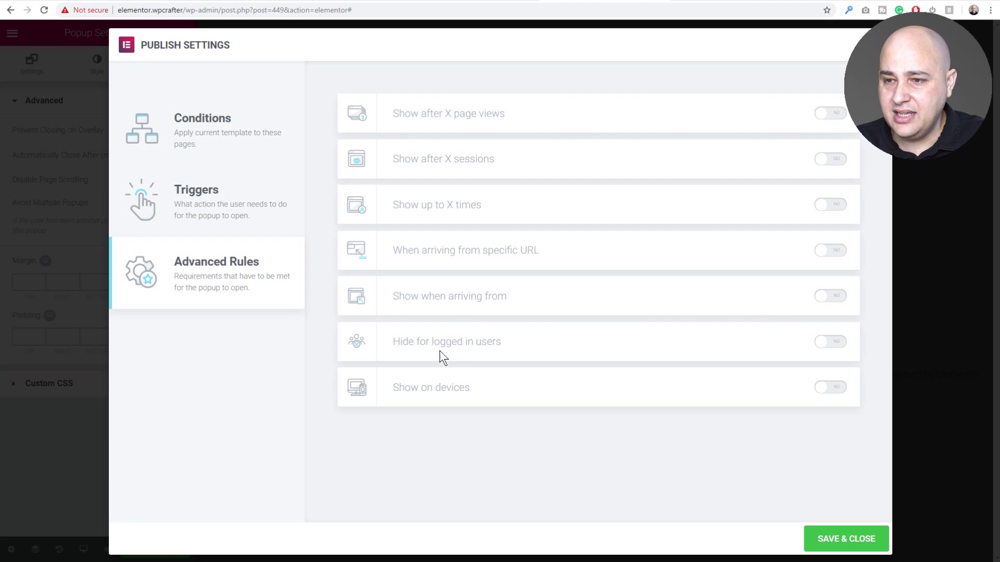
Step: Try the Hide for logged in users rule for All Users and the Show on devices rule, switching both back off
click(836, 348)
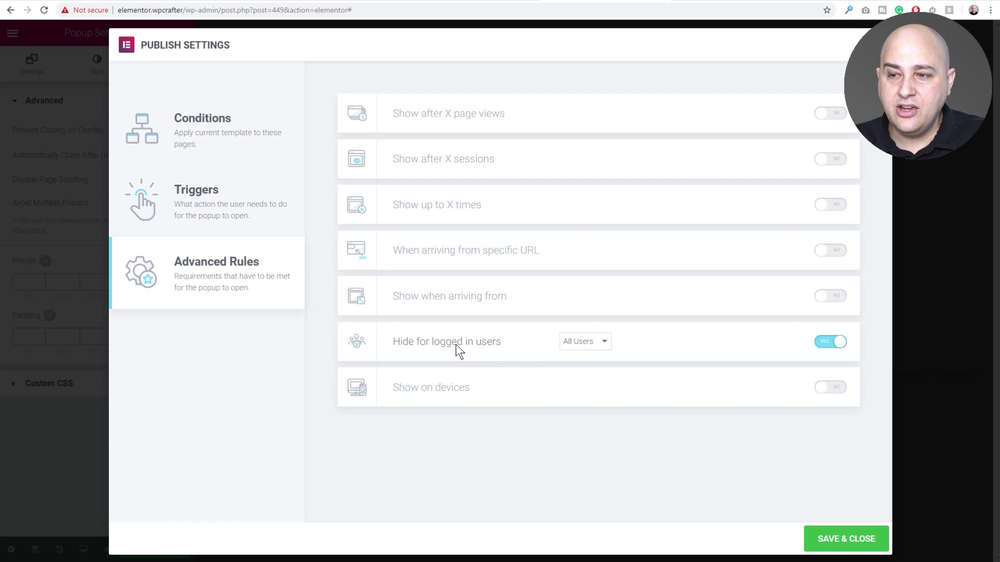
click(584, 345)
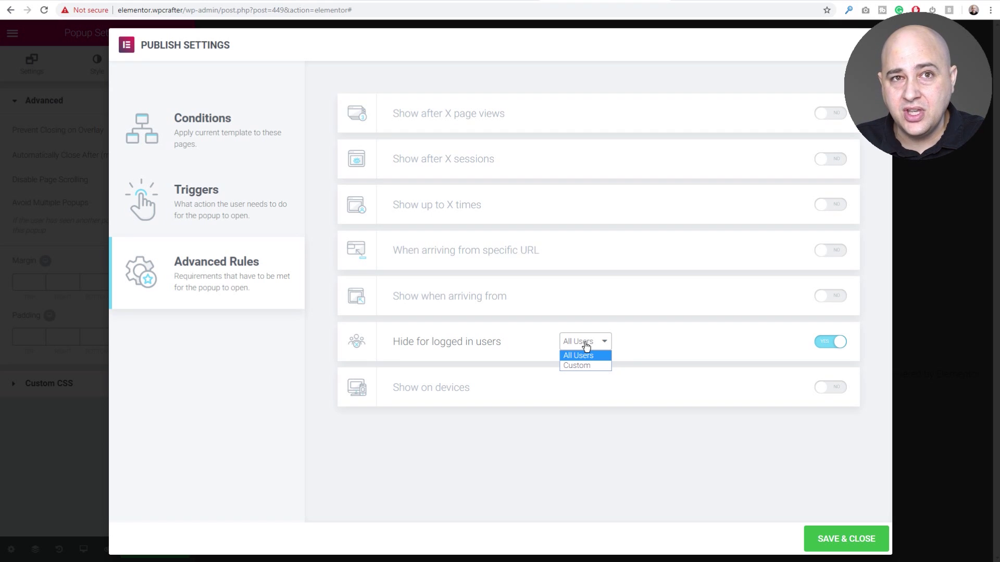
click(539, 398)
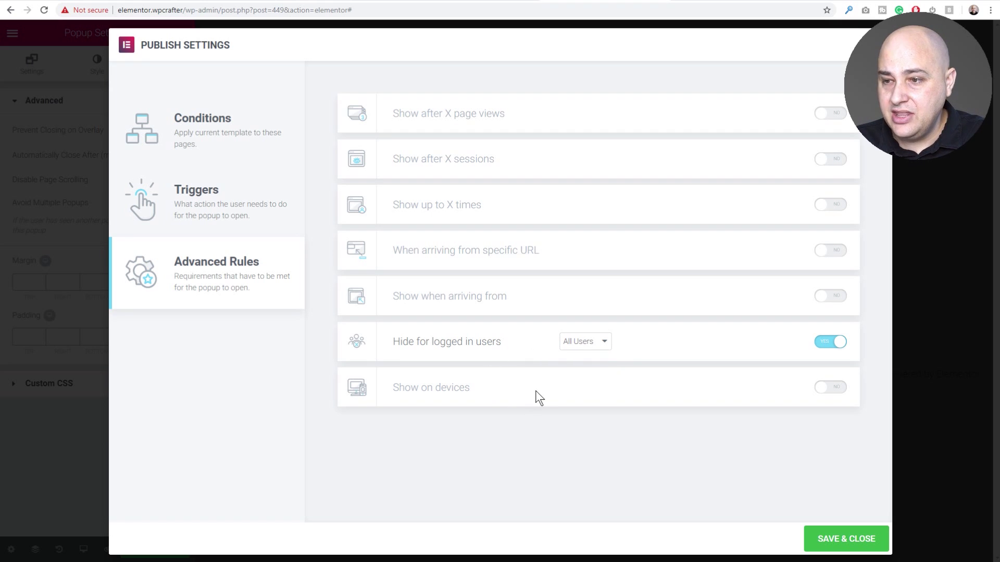
click(833, 389)
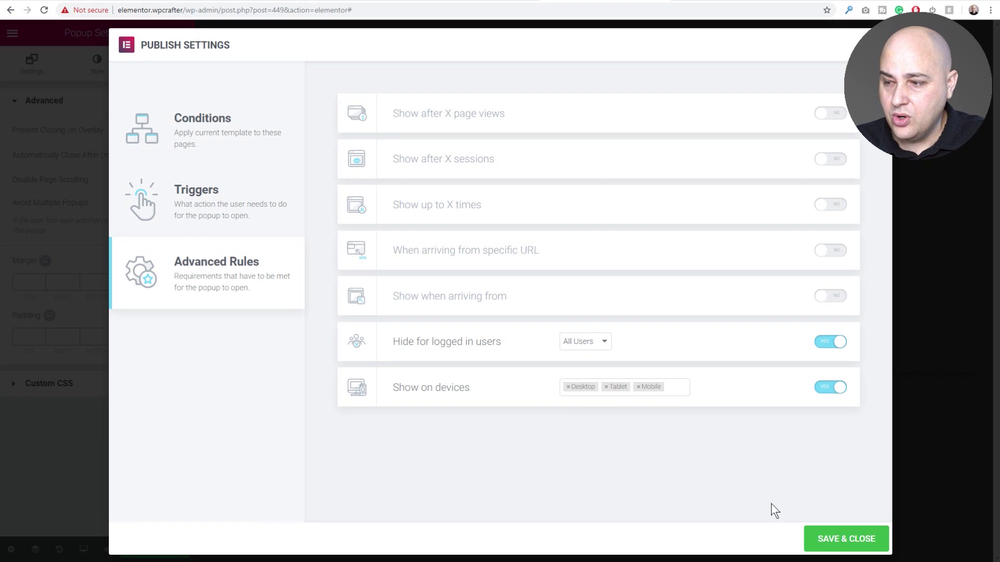
click(828, 386)
click(822, 344)
Step: Save and close the publish settings to publish the popup, and check the available save options
click(837, 540)
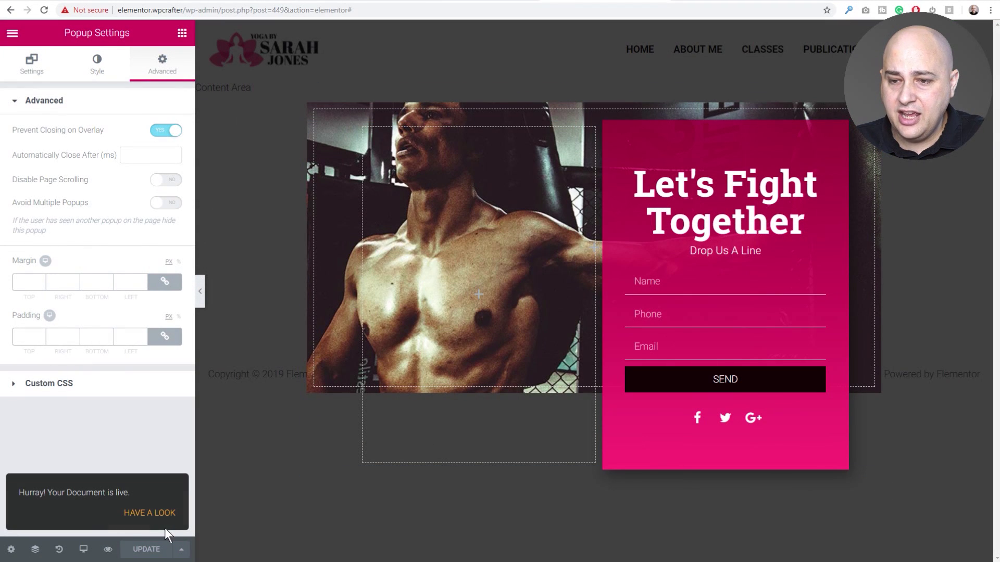
click(182, 550)
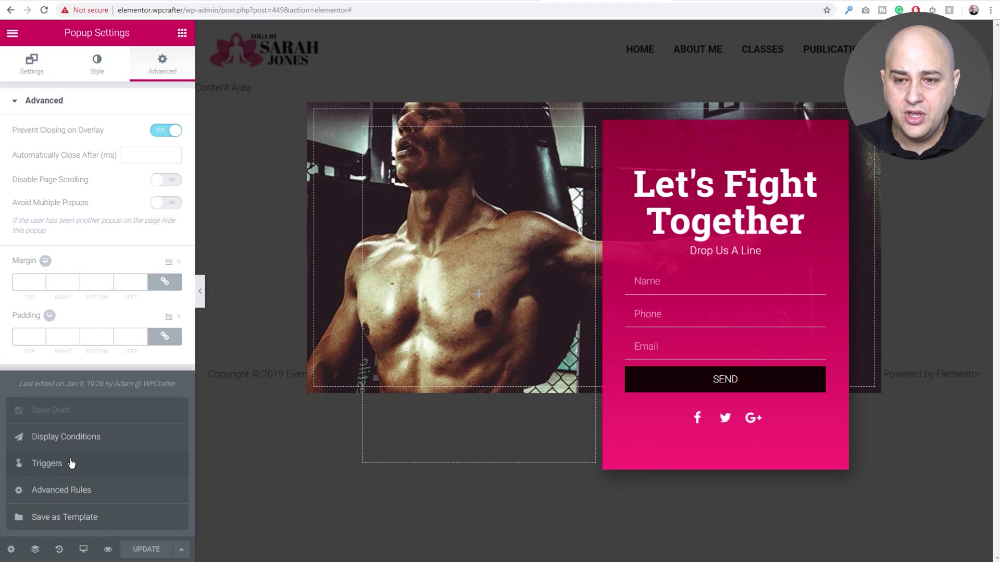
click(177, 552)
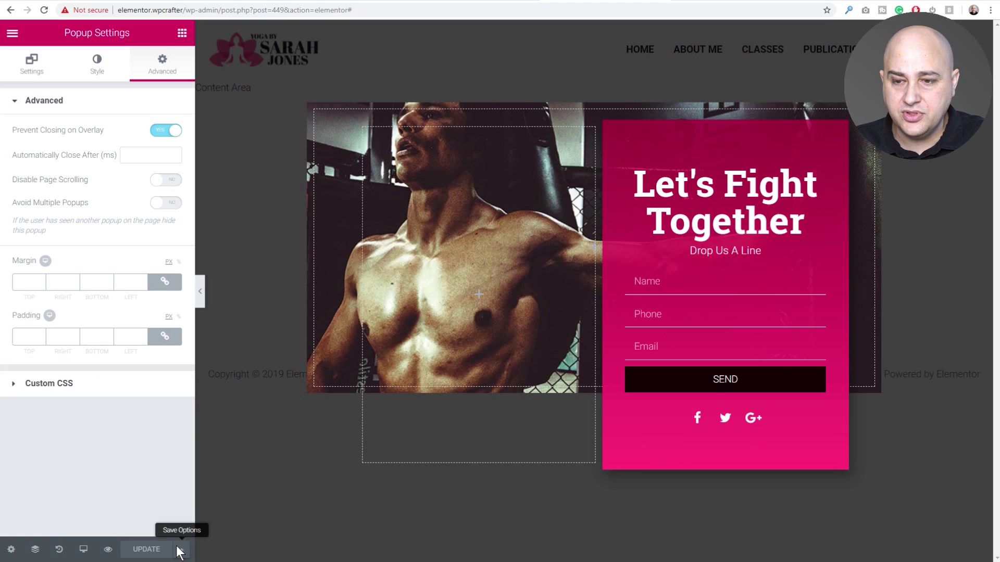
Step: Exit the editor to the WordPress dashboard, open the Popups list, and examine the Instances entry of Facebook eBook Offer
click(12, 33)
click(89, 380)
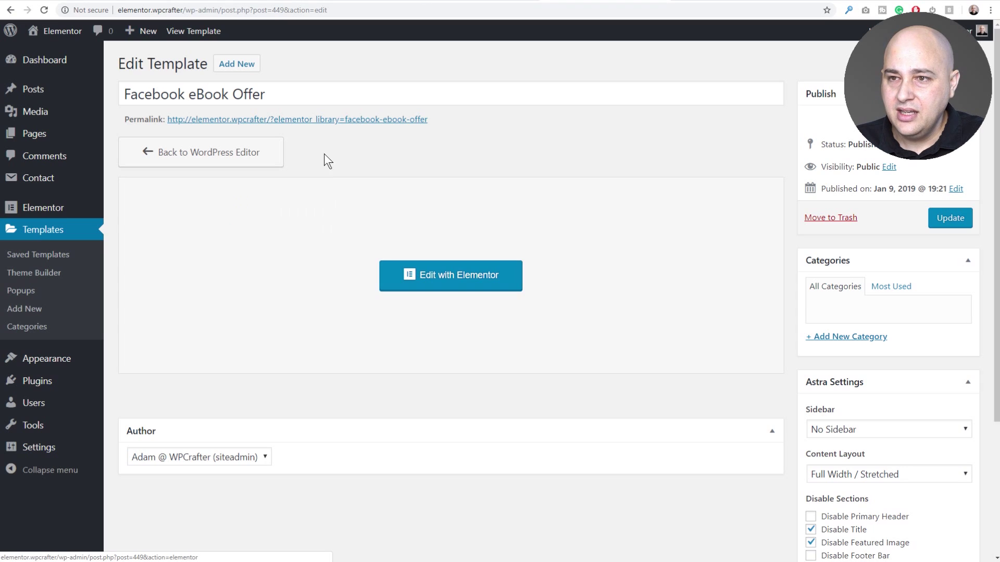
click(21, 290)
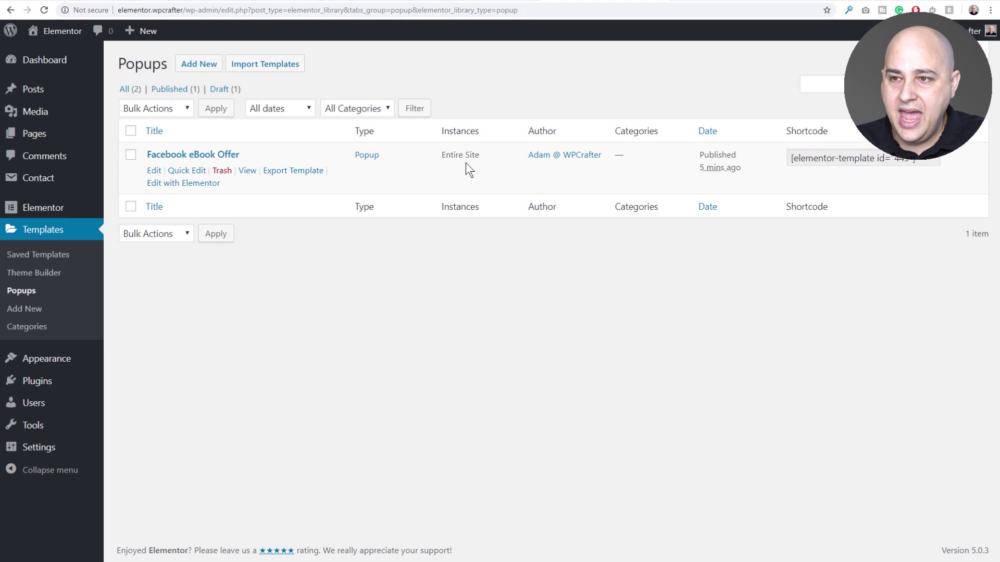
drag(480, 153, 442, 152)
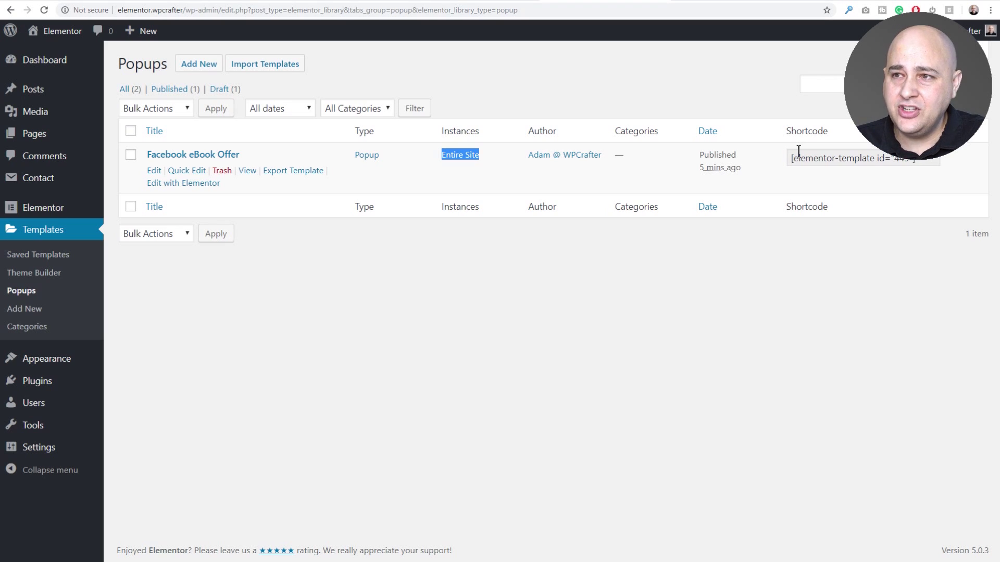
Step: Switch to the Elementor Pro 2.4.0 Beta Release issue on GitHub, examine the feedback comment at its end, and return to the Popups list
click(737, 3)
scroll(592, 196, down, 10)
scroll(592, 196, up, 5)
scroll(586, 195, down, 10)
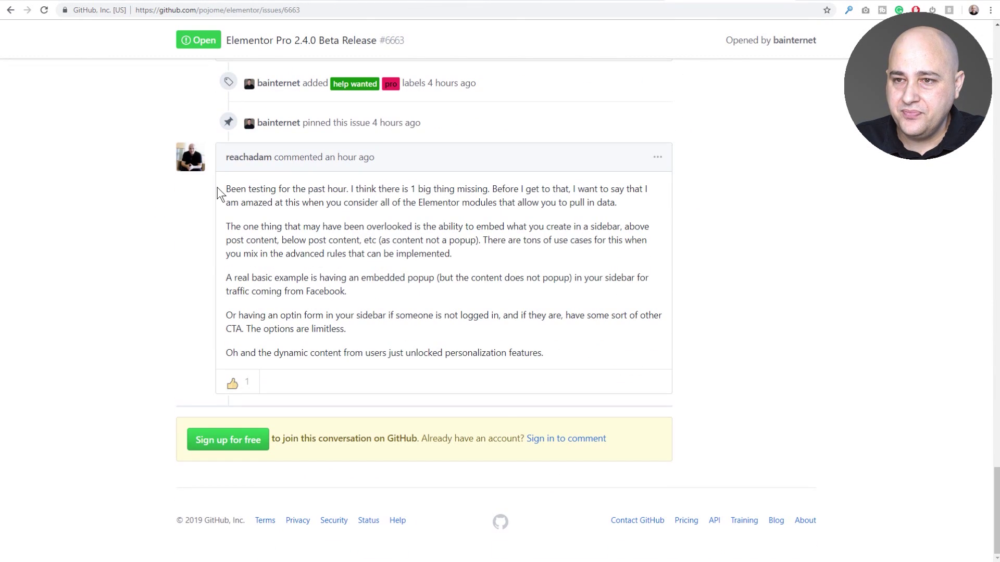
drag(221, 190, 571, 356)
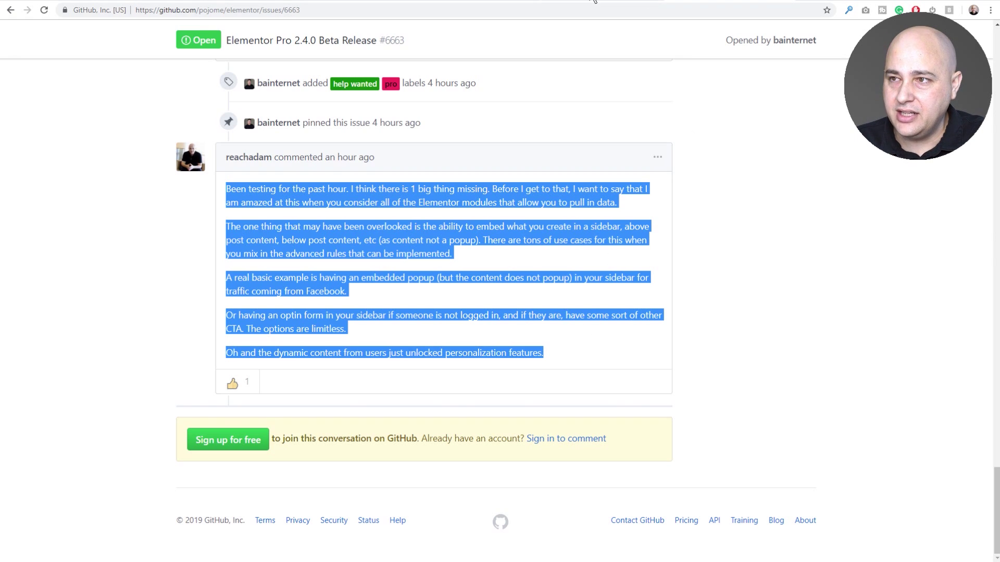
click(594, 0)
click(541, 88)
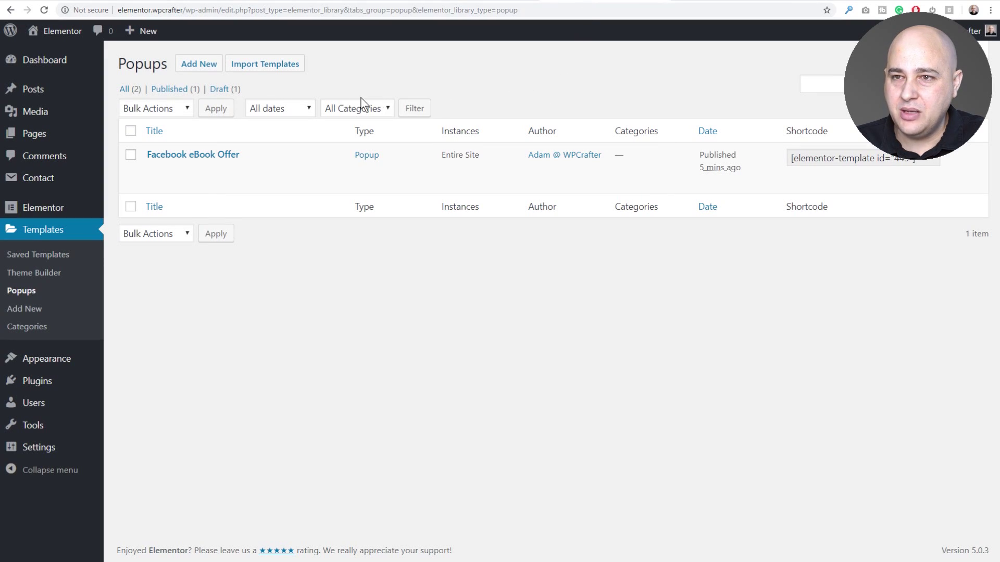
Step: Visit the website's home page to check the live popup and its form, and return to the Popups list
mouse_move(46, 42)
click(51, 55)
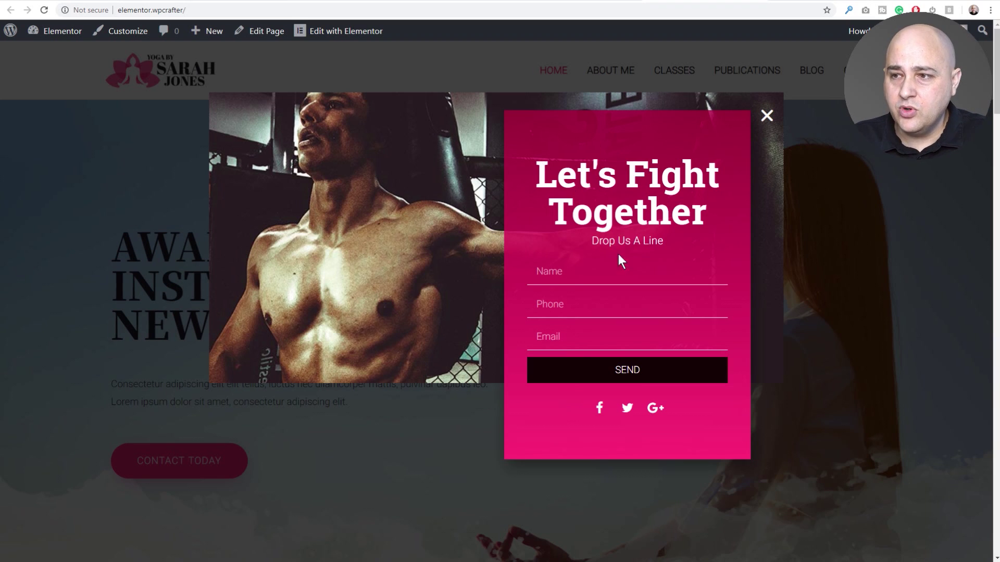
click(595, 298)
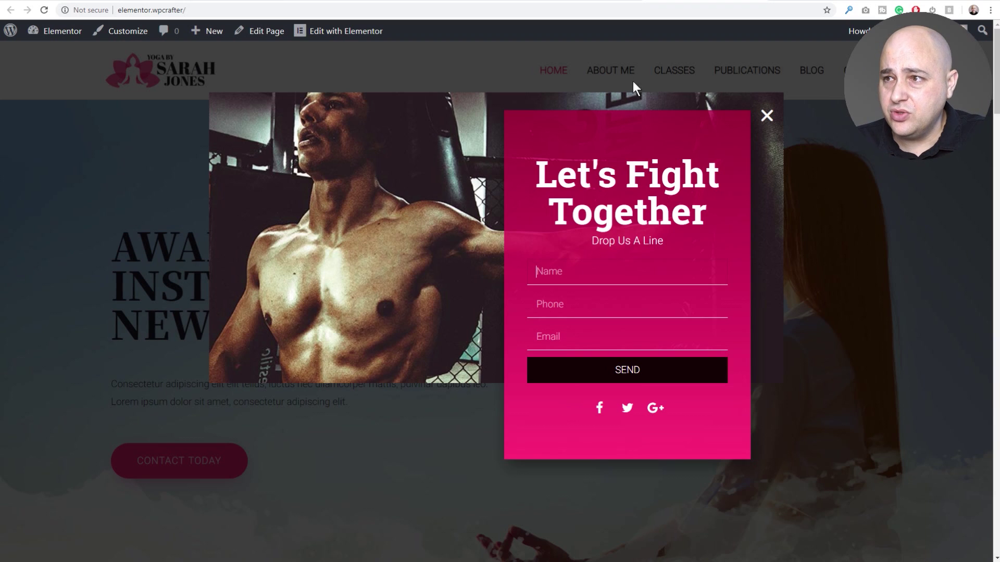
click(588, 1)
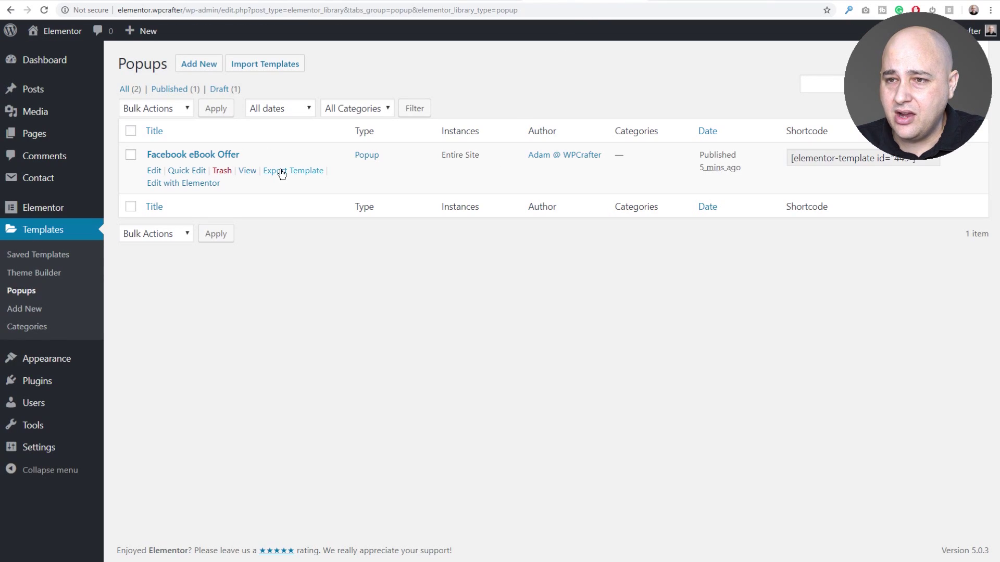
Step: Open the Facebook eBook Offer popup in the Elementor editor and select its "Let's Fight Together" heading for editing
click(194, 183)
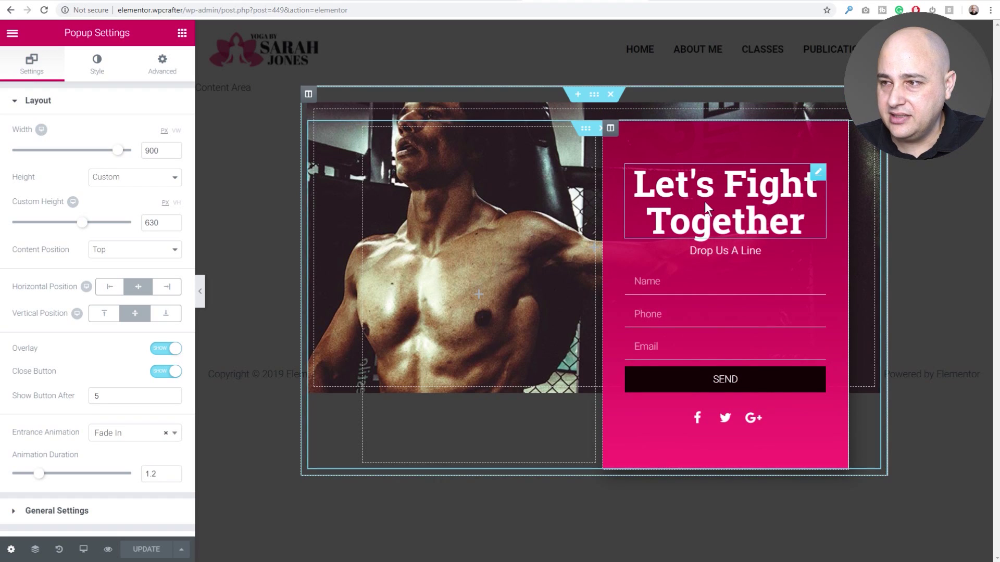
click(692, 188)
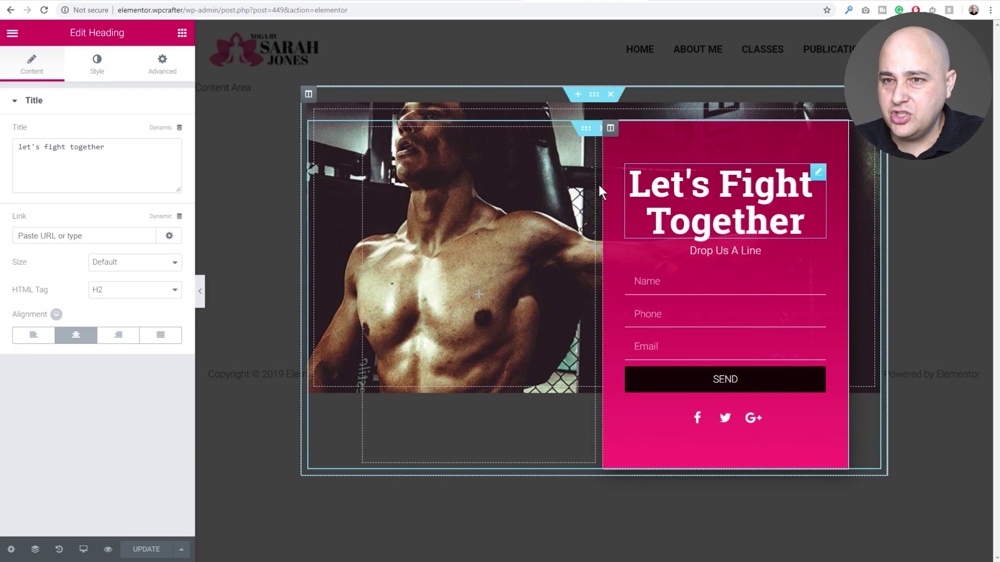
click(182, 33)
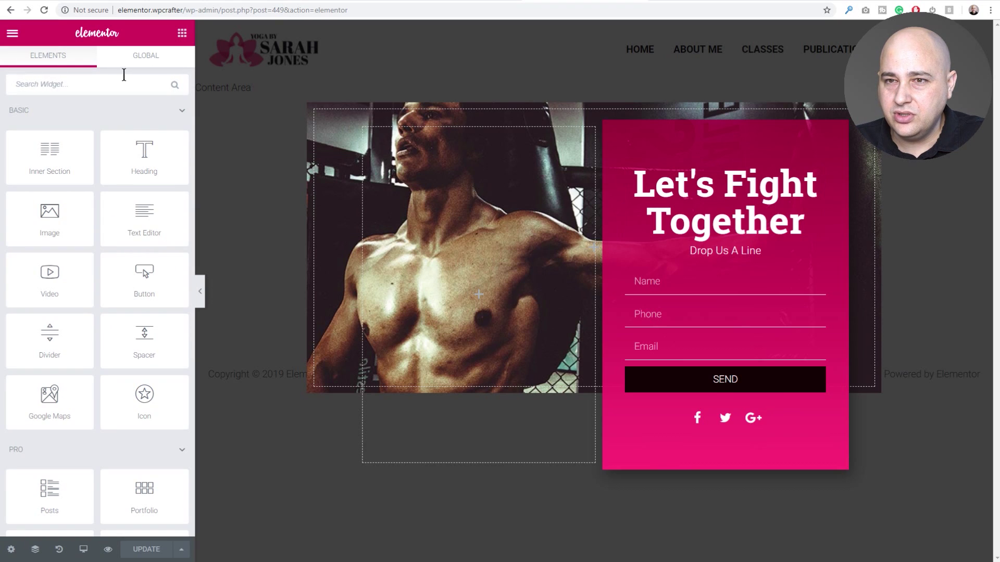
click(641, 208)
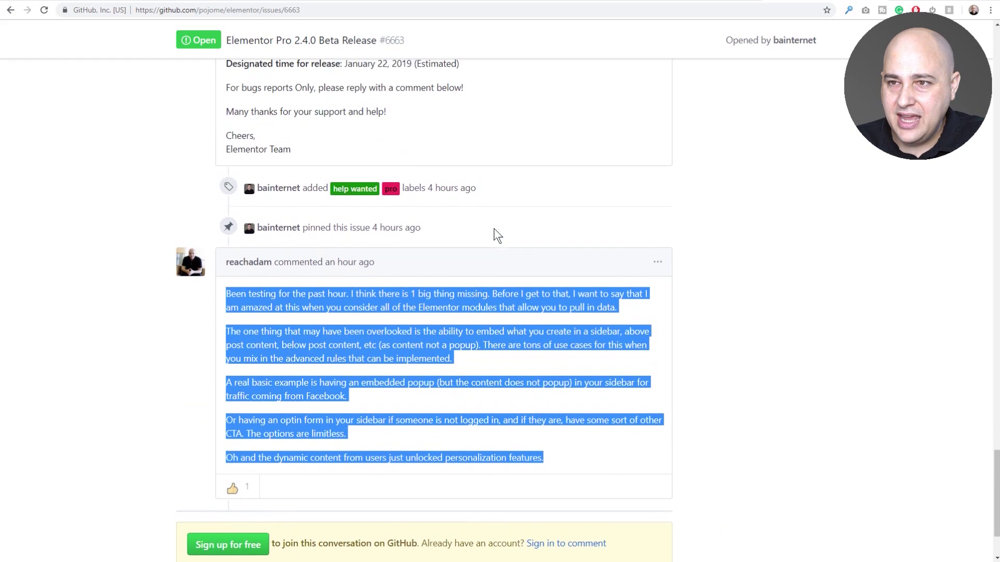
Step: Check the User Info dynamic tag entry under Other Updates in the GitHub release issue, and return to the popup editor
scroll(493, 228, up, 10)
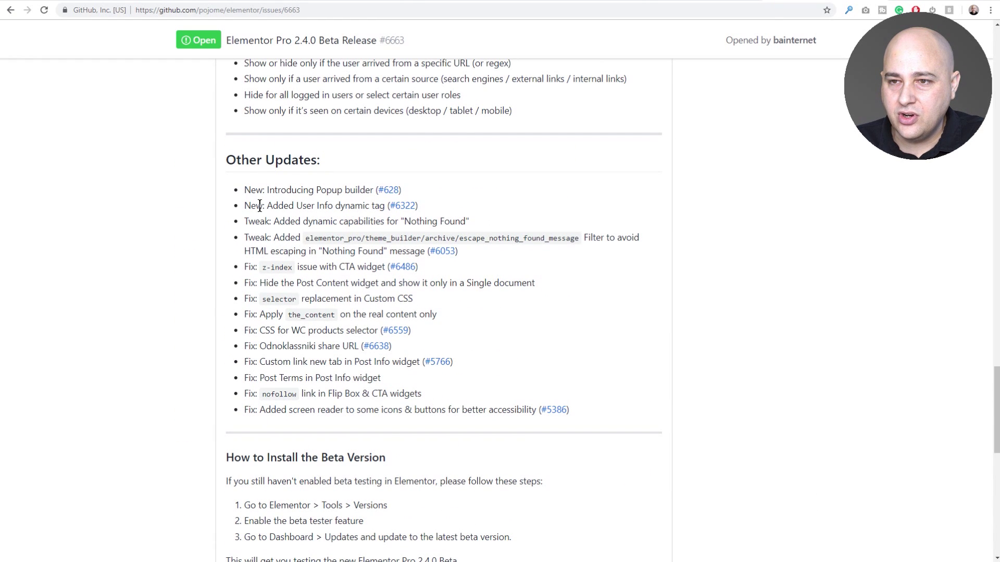
drag(244, 205, 386, 207)
click(661, 1)
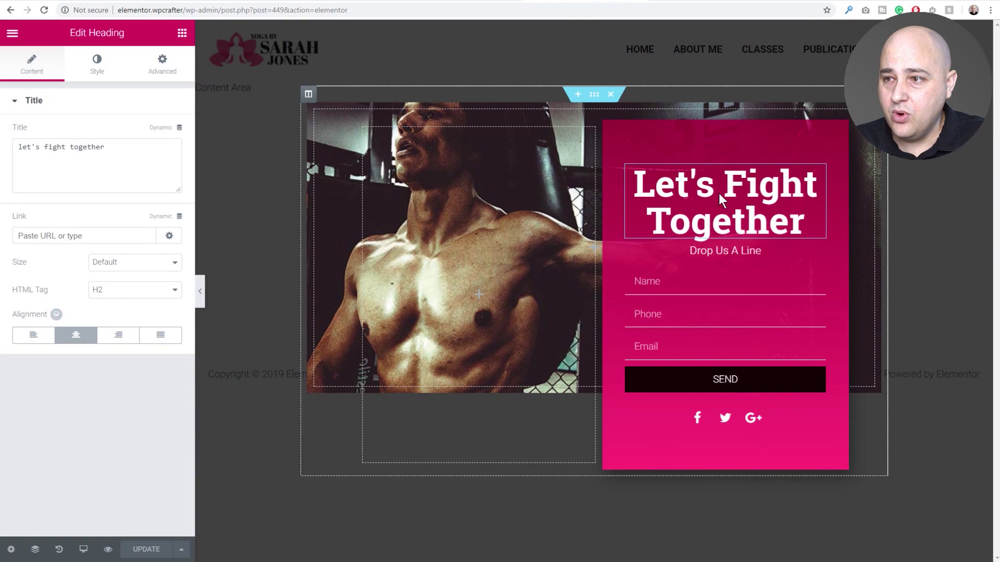
Step: Replace the heading's static title with the User Info dynamic tag from the Site group
click(179, 127)
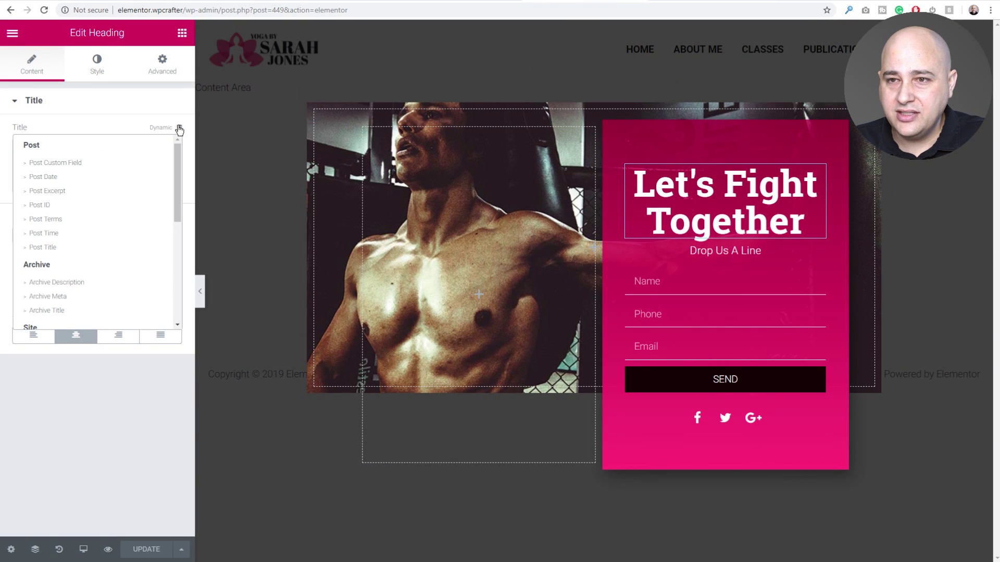
scroll(42, 263, down, 4)
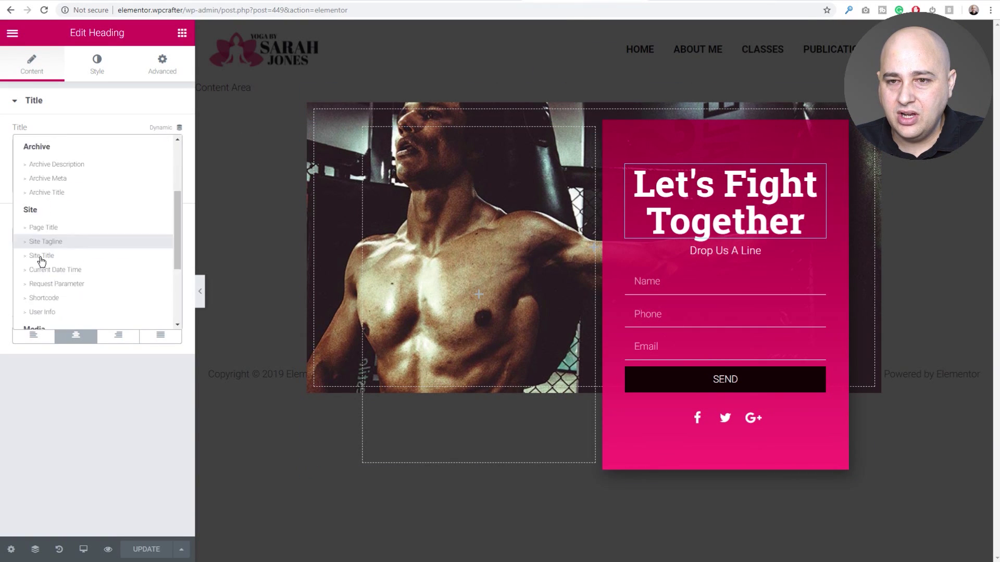
scroll(55, 225, up, 3)
scroll(54, 225, down, 3)
scroll(57, 230, up, 5)
scroll(61, 234, down, 3)
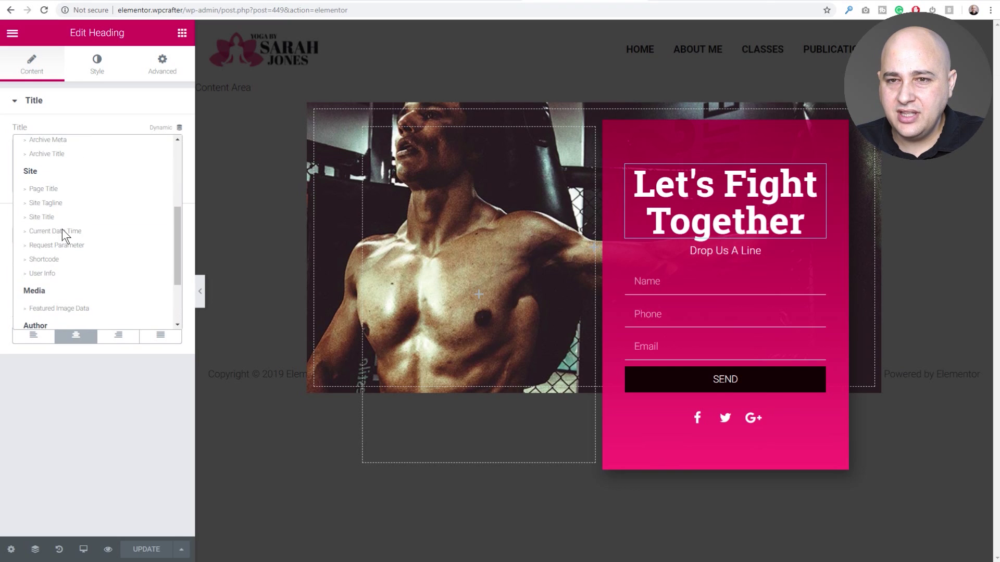
click(44, 274)
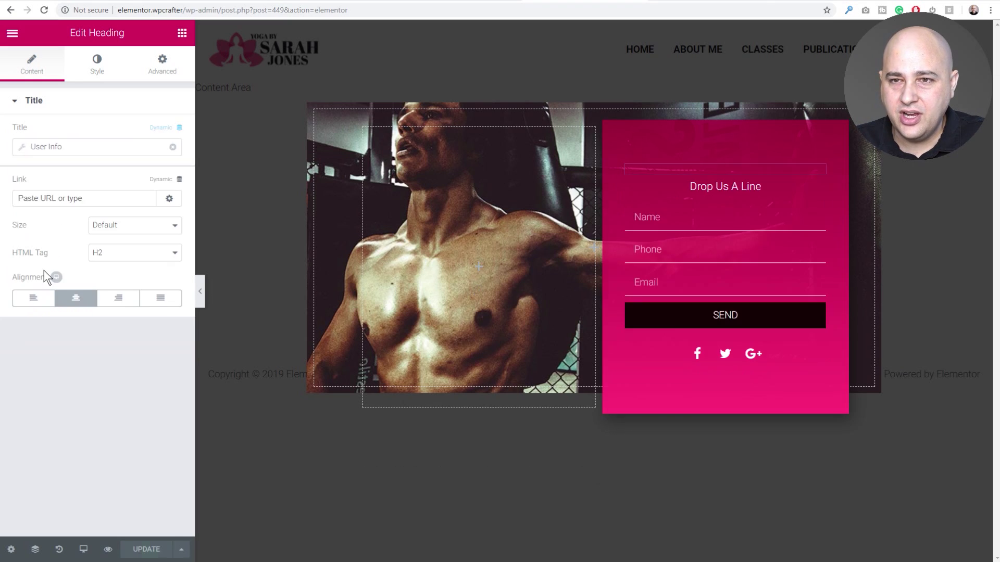
Step: Set the heading's User Info tag to pull the First Name field
click(80, 146)
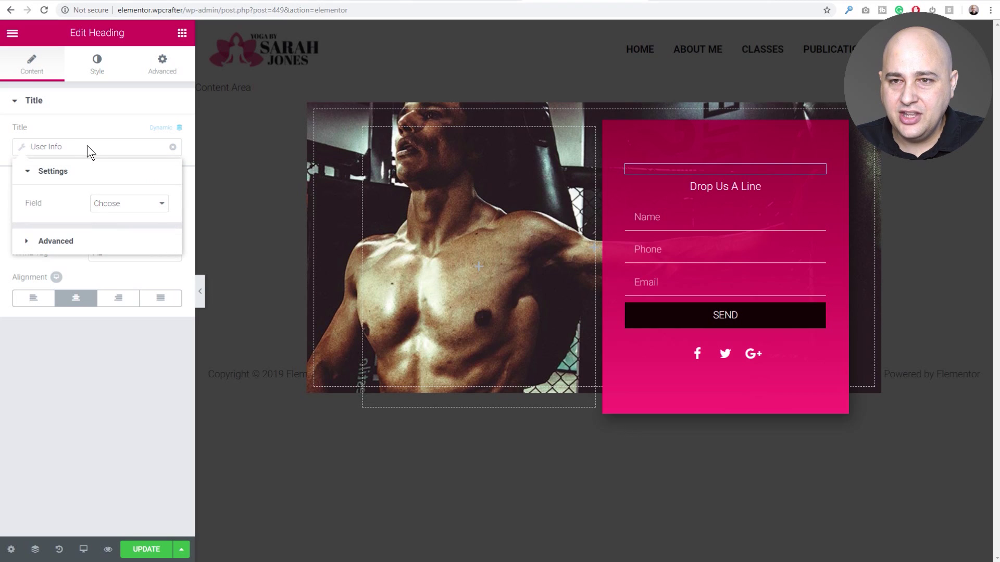
click(124, 205)
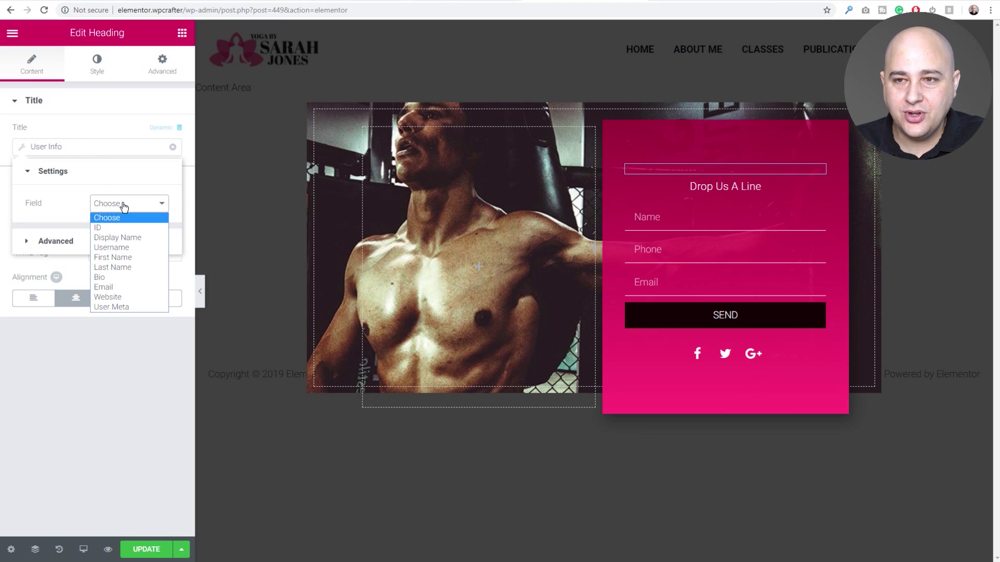
click(114, 256)
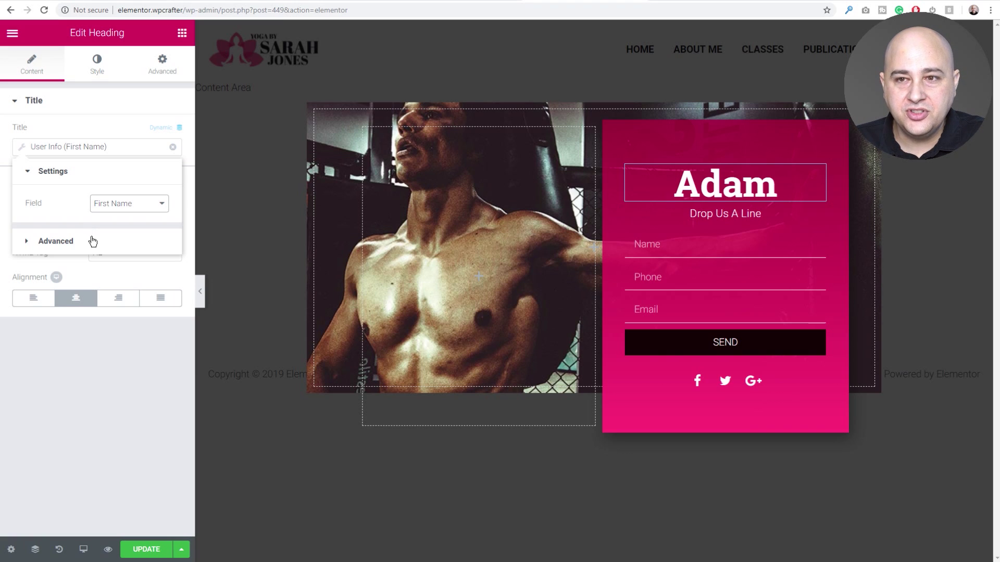
Step: Add "Hey " before the heading's dynamic first name and set the fallback text to "Friend"
click(92, 240)
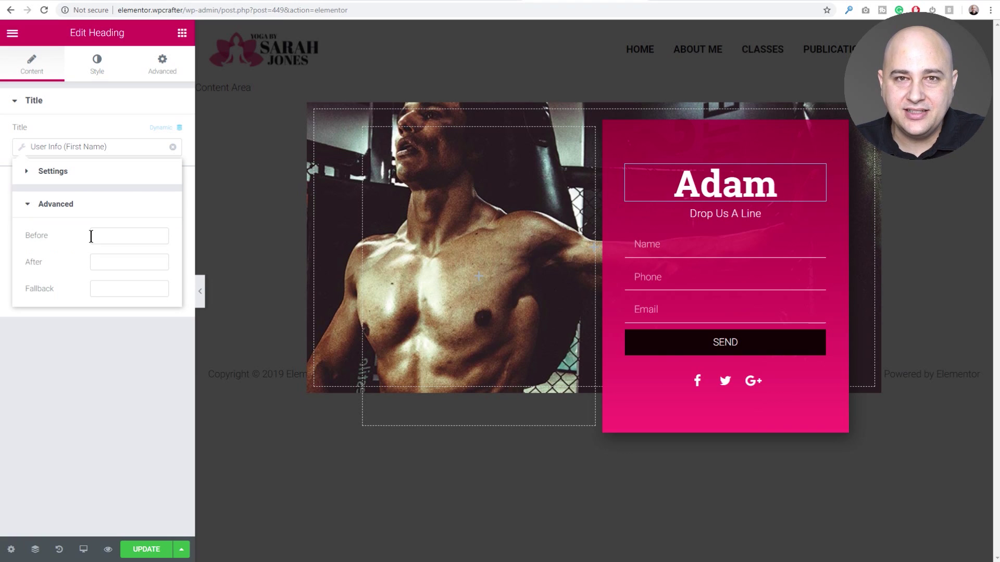
click(99, 237)
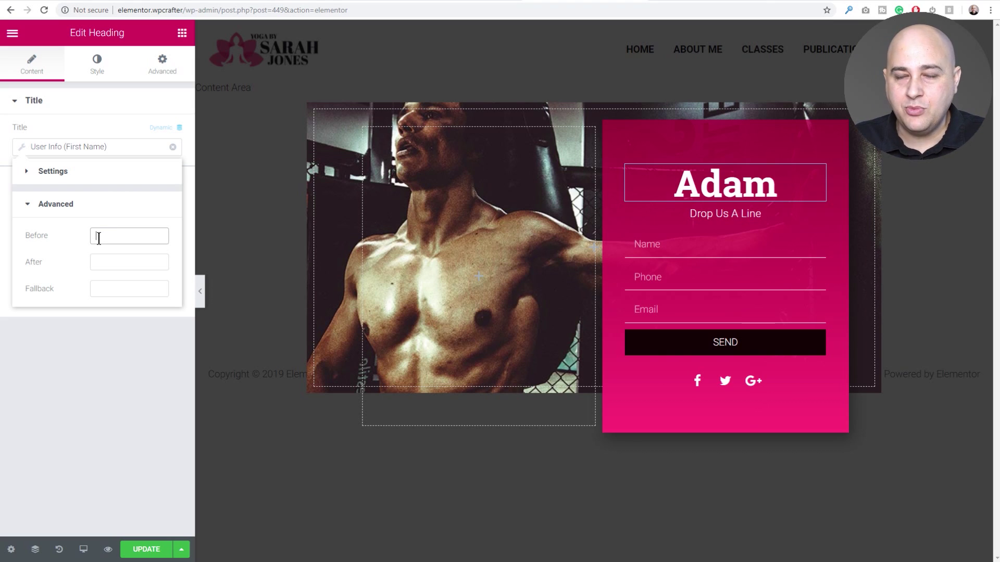
text(Hey)
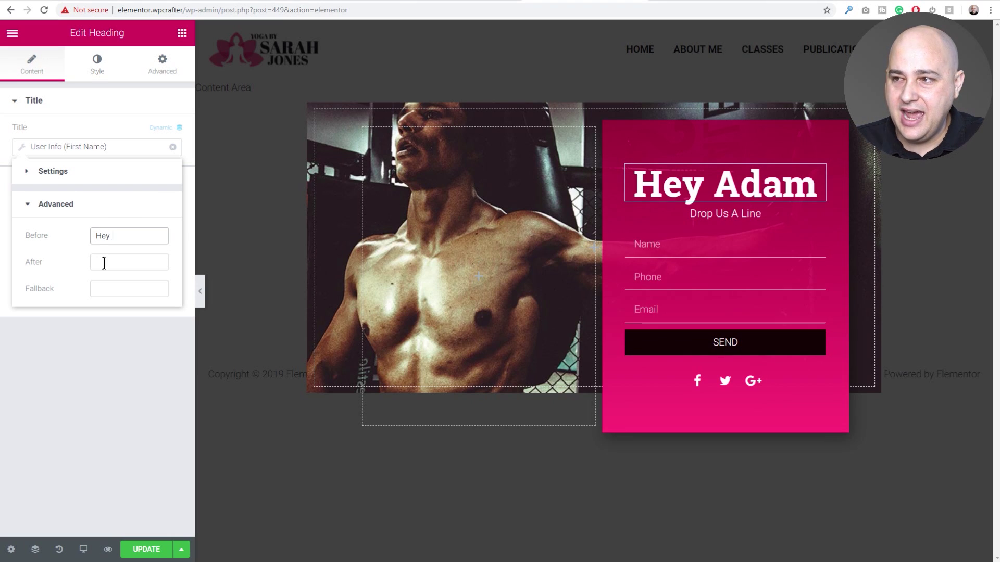
click(104, 263)
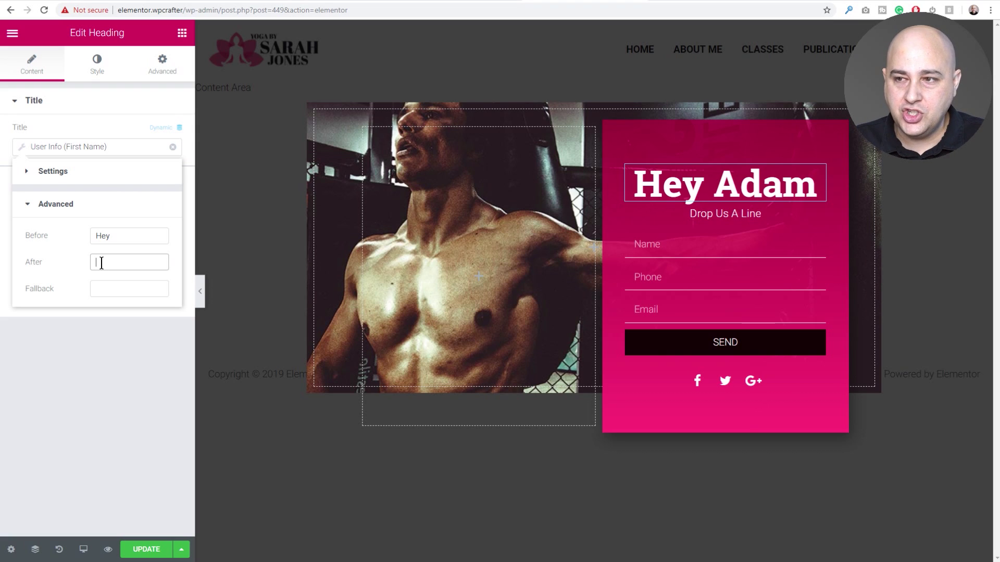
click(104, 288)
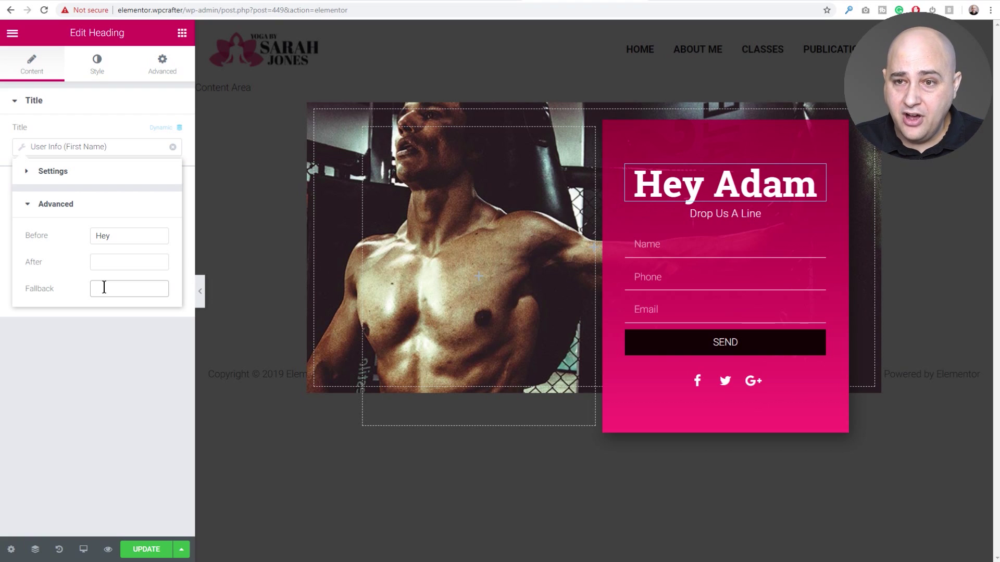
text(Friend)
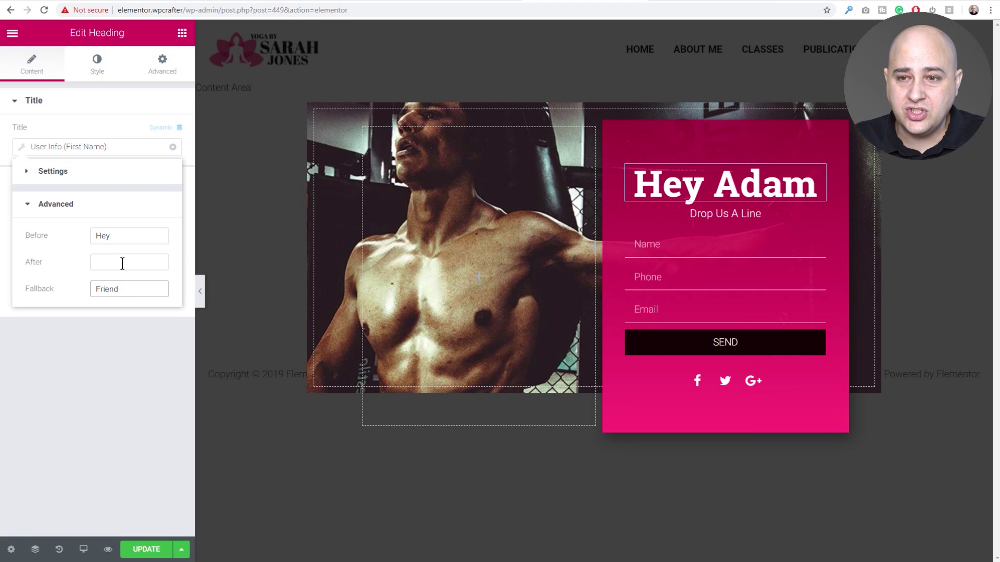
click(119, 342)
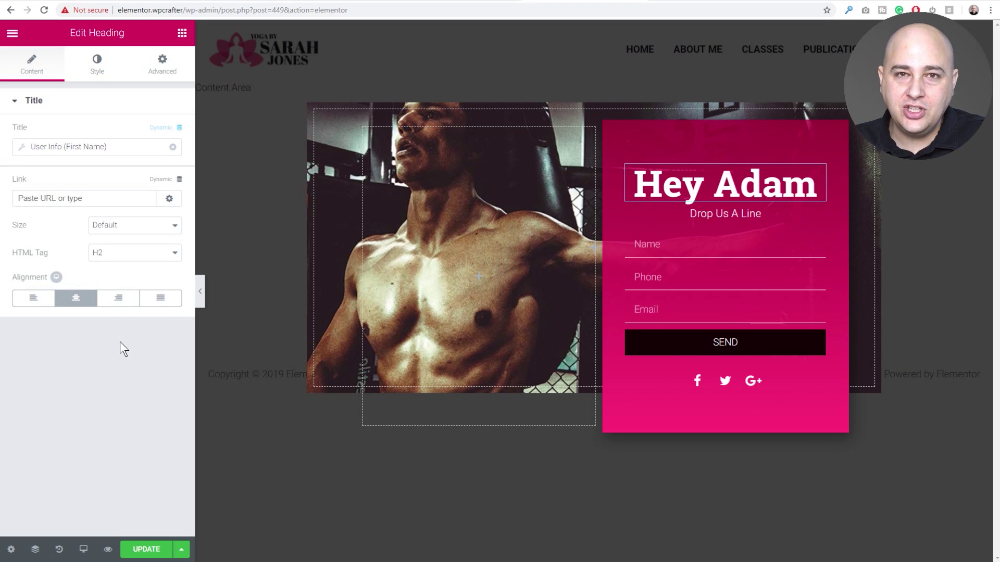
Step: Update the popup, preview it on the site to check the personalized heading, and return to the editor
click(147, 550)
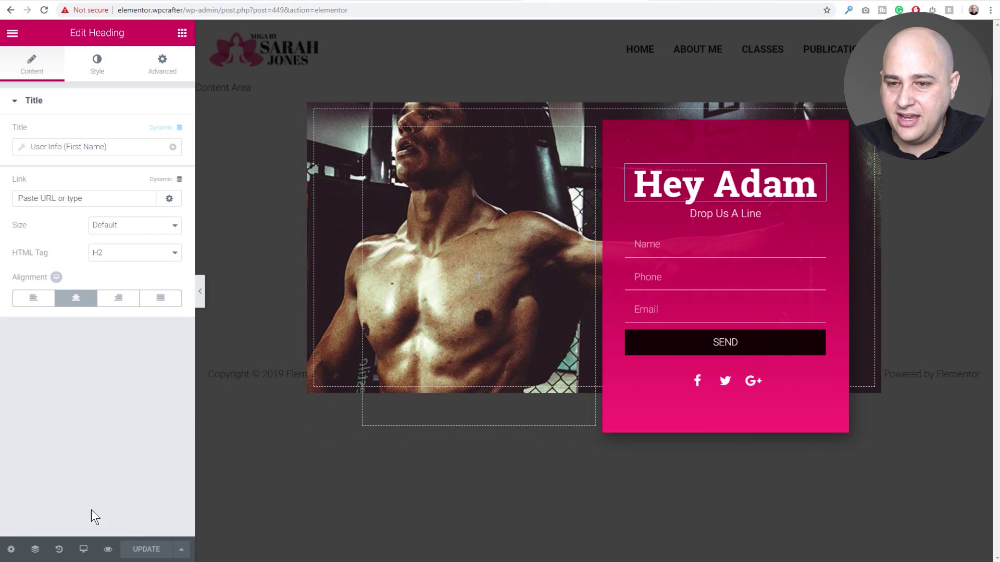
click(11, 35)
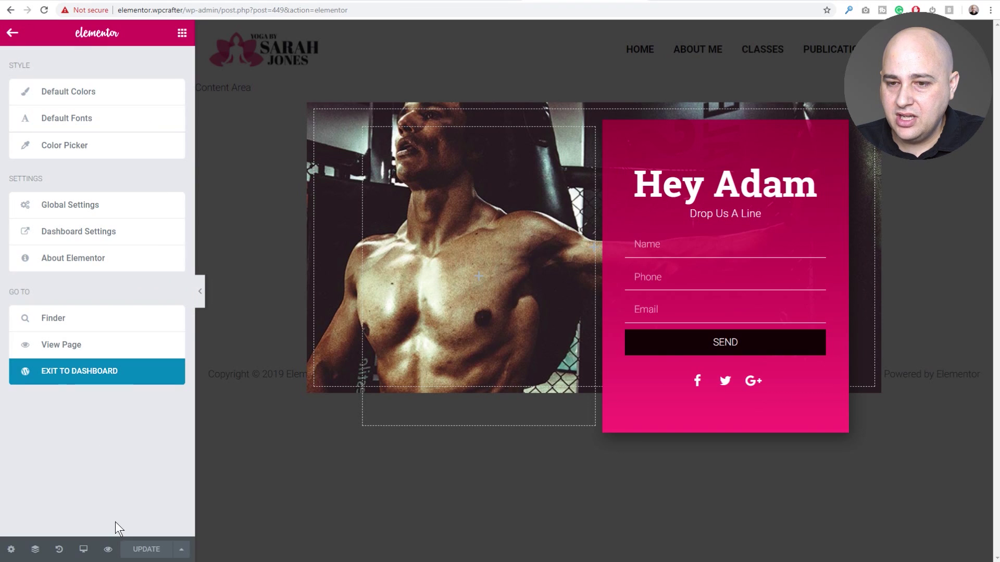
click(108, 549)
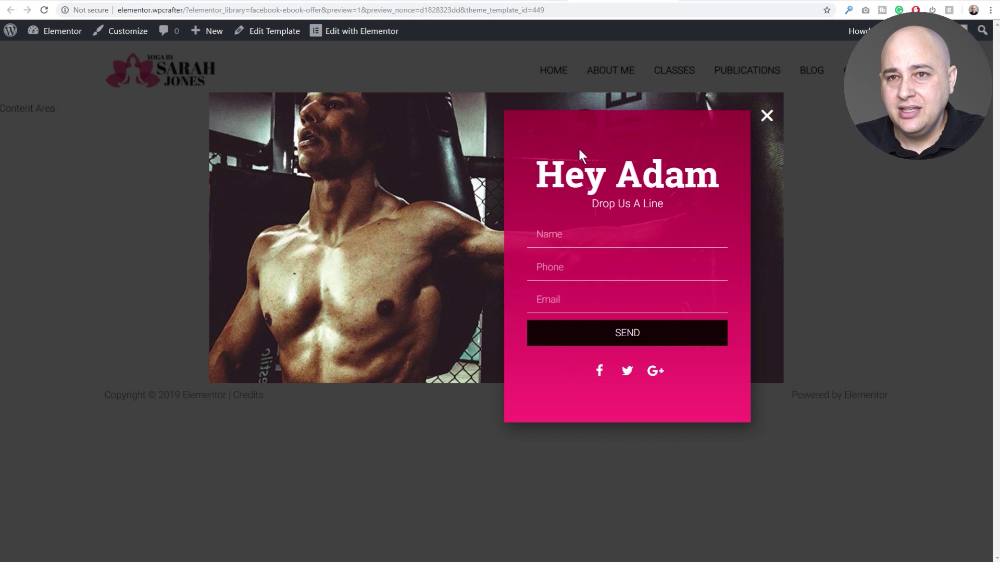
click(526, 2)
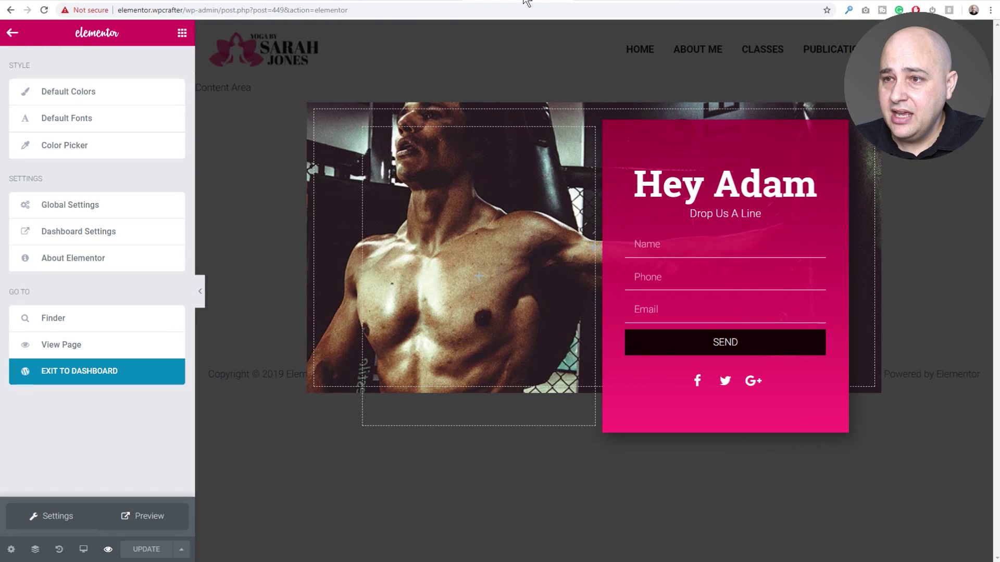
Step: Browse the available Pro and General widgets that can be placed in the popup
click(181, 33)
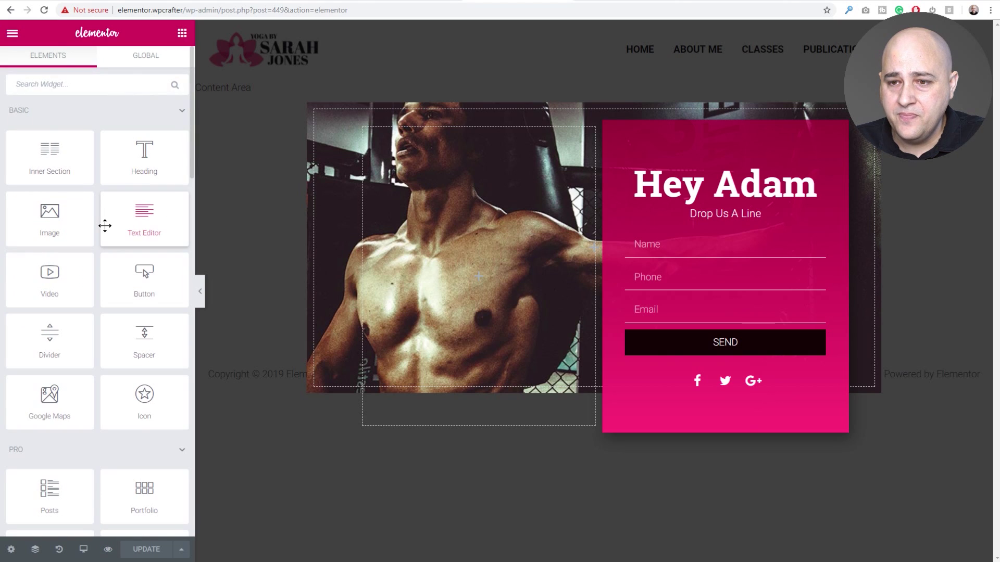
scroll(104, 224, down, 5)
scroll(105, 226, down, 14)
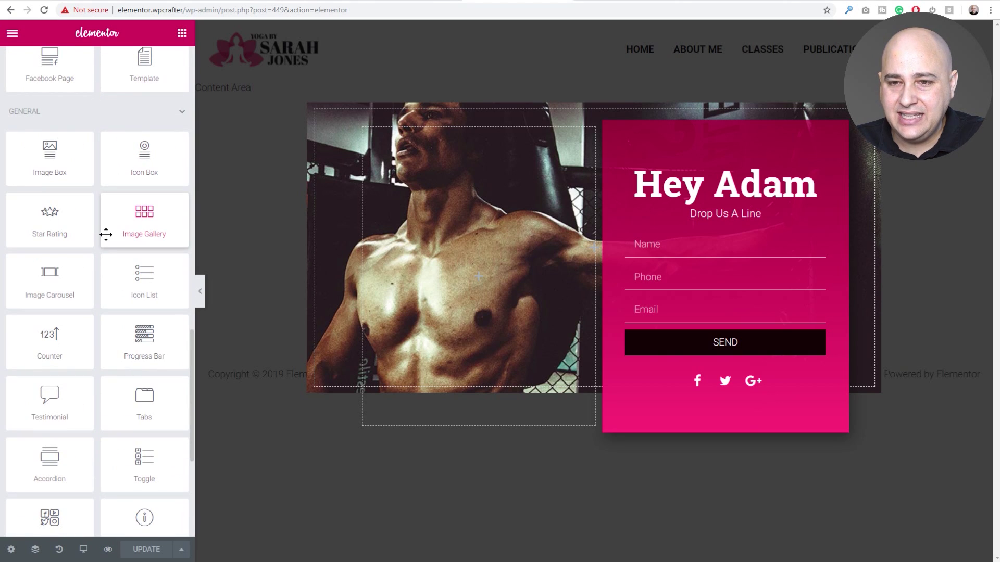
scroll(94, 335, down, 4)
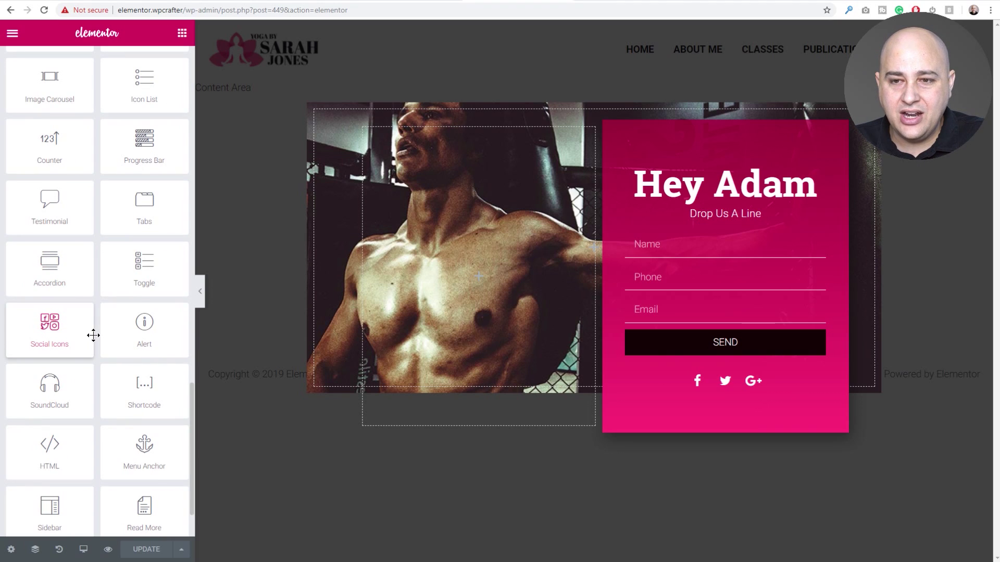
scroll(93, 335, down, 2)
scroll(96, 338, up, 4)
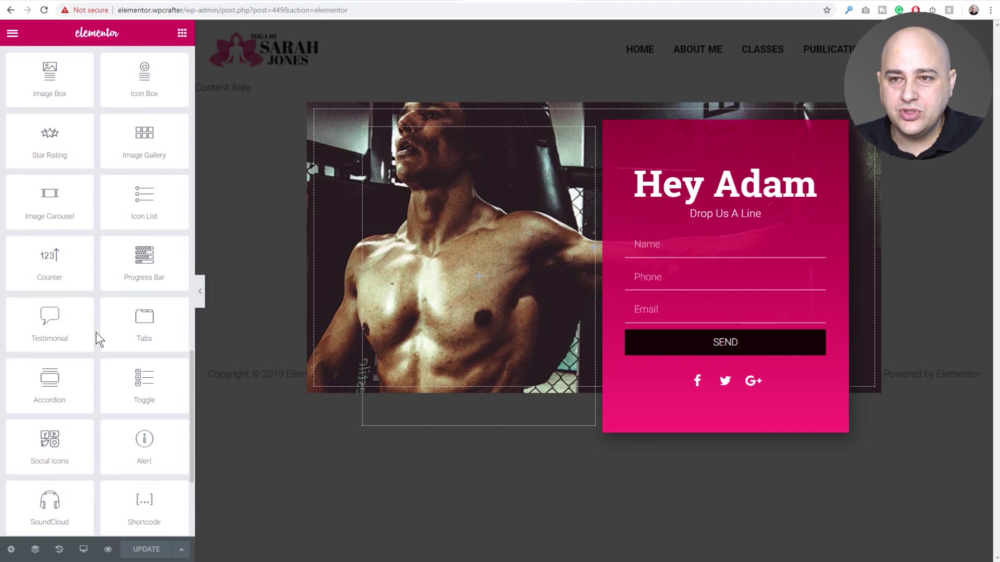
scroll(96, 339, up, 1)
scroll(96, 332, up, 4)
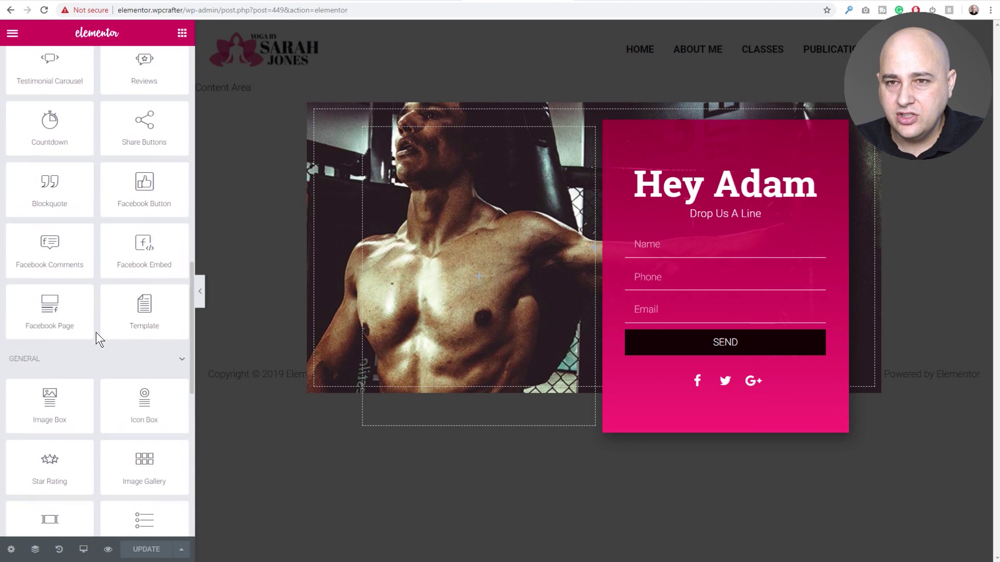
Step: Add a Countdown widget between the "Drop Us A Line" text and the form, and set its type to Evergreen Timer
scroll(96, 333, up, 1)
drag(50, 197, 717, 215)
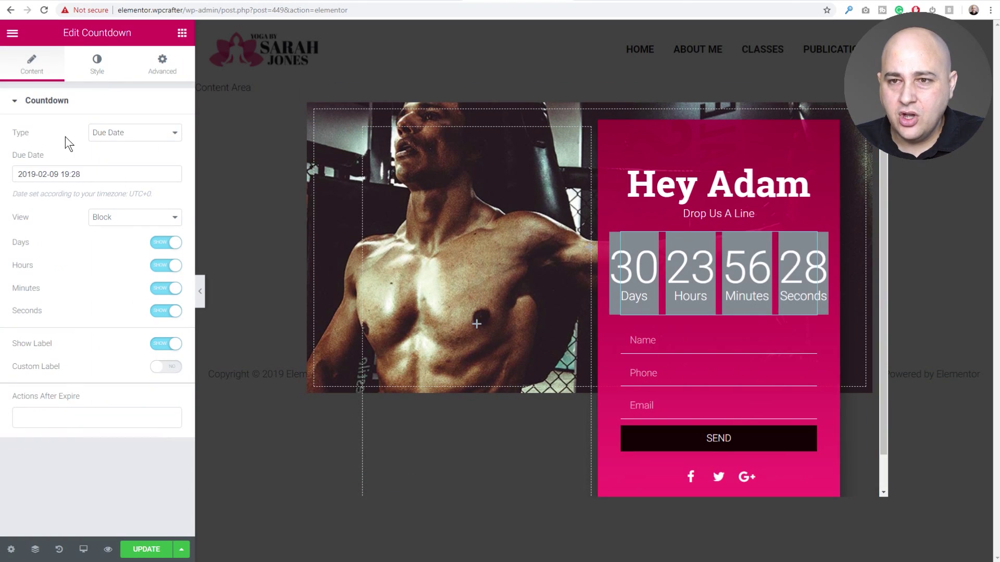
click(112, 135)
click(114, 153)
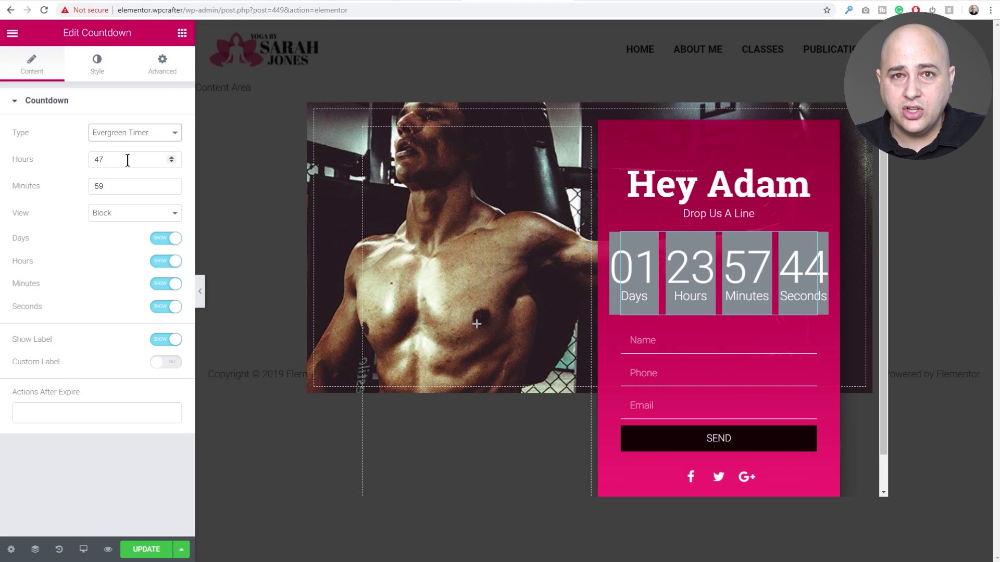
Step: Add a Button widget above the "Hey" heading in the popup's pink column
click(182, 34)
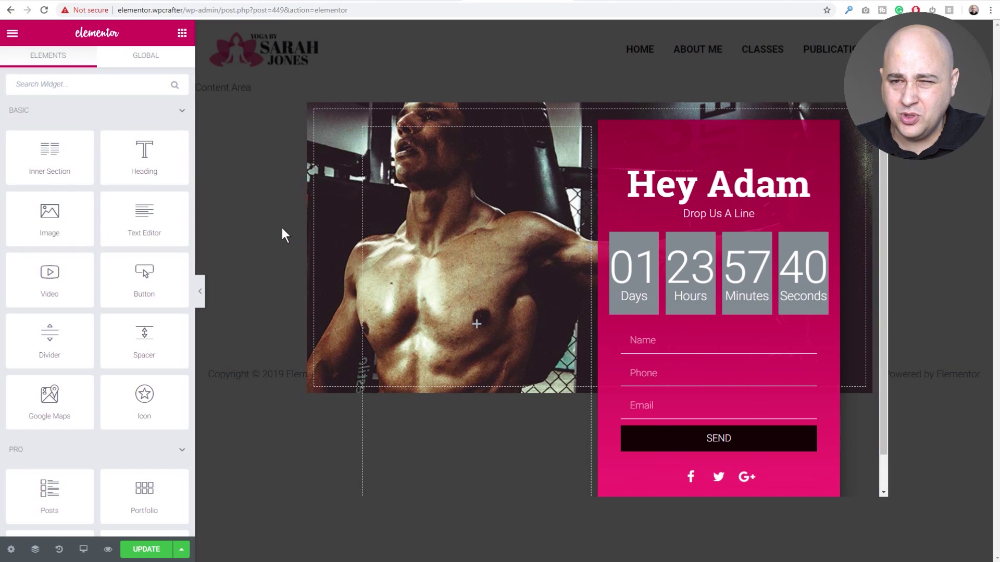
scroll(108, 203, down, 1)
drag(142, 211, 703, 179)
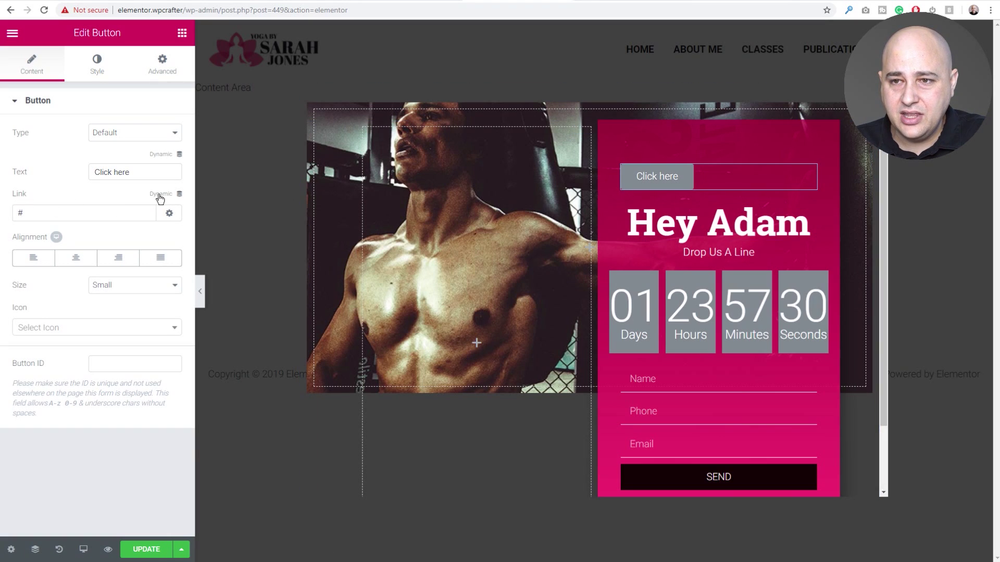
Step: Set the button's link to the dynamic Popup action and review its available open and close actions
click(179, 195)
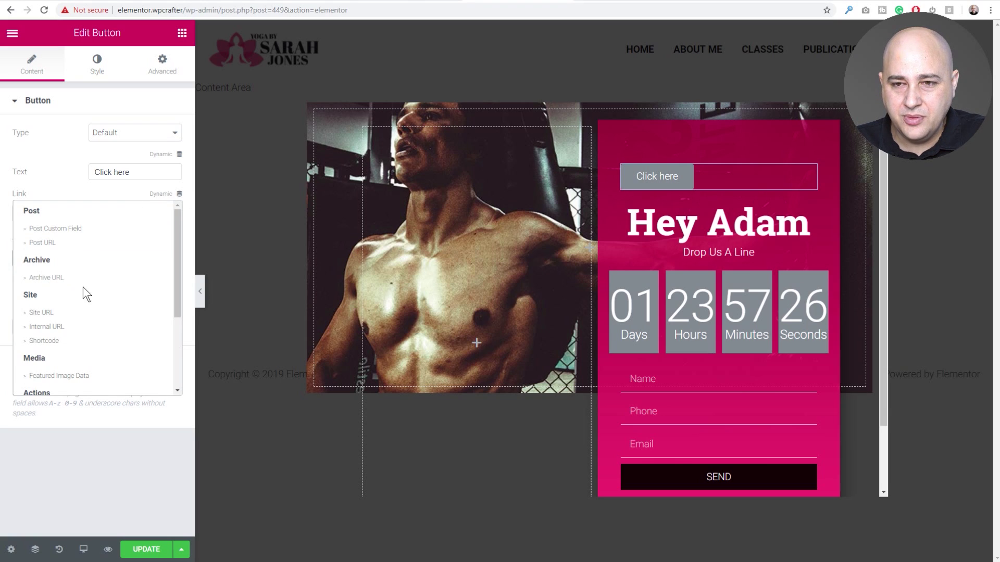
scroll(83, 319, down, 3)
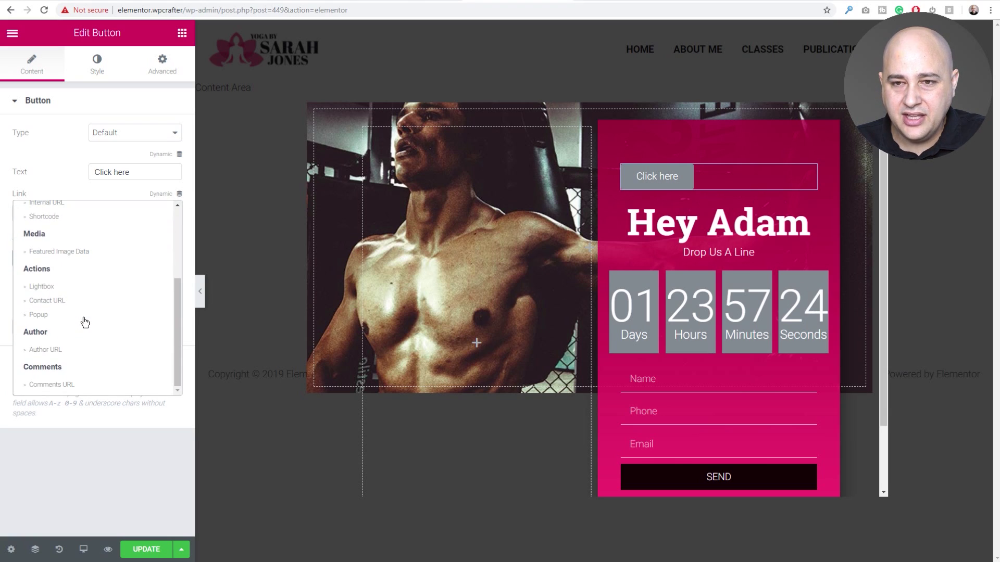
click(55, 321)
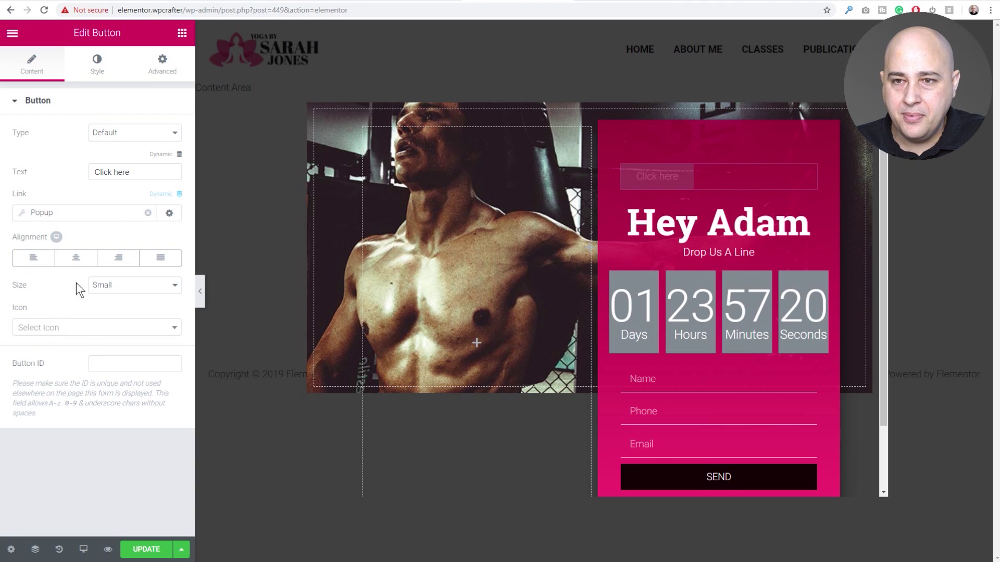
click(99, 210)
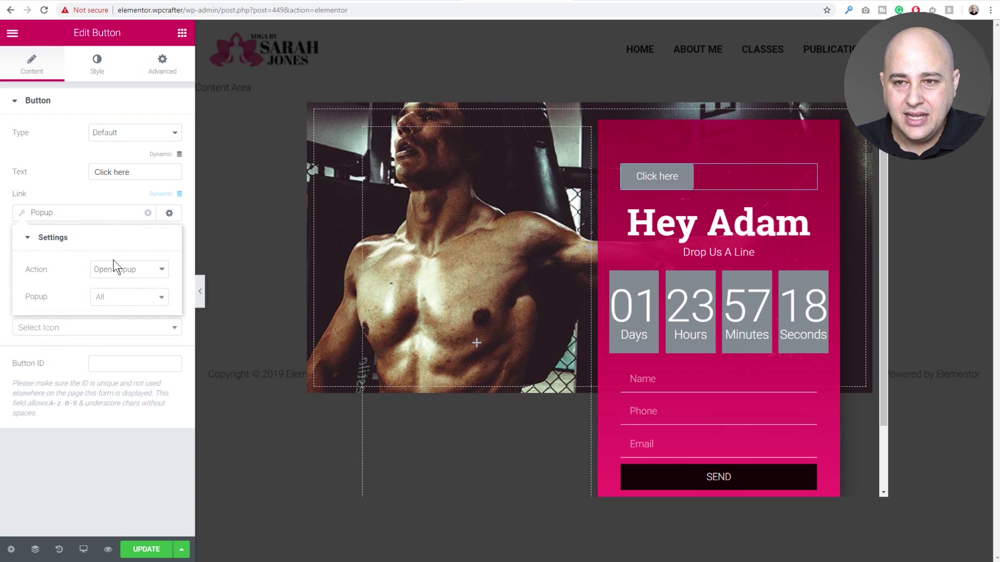
click(126, 271)
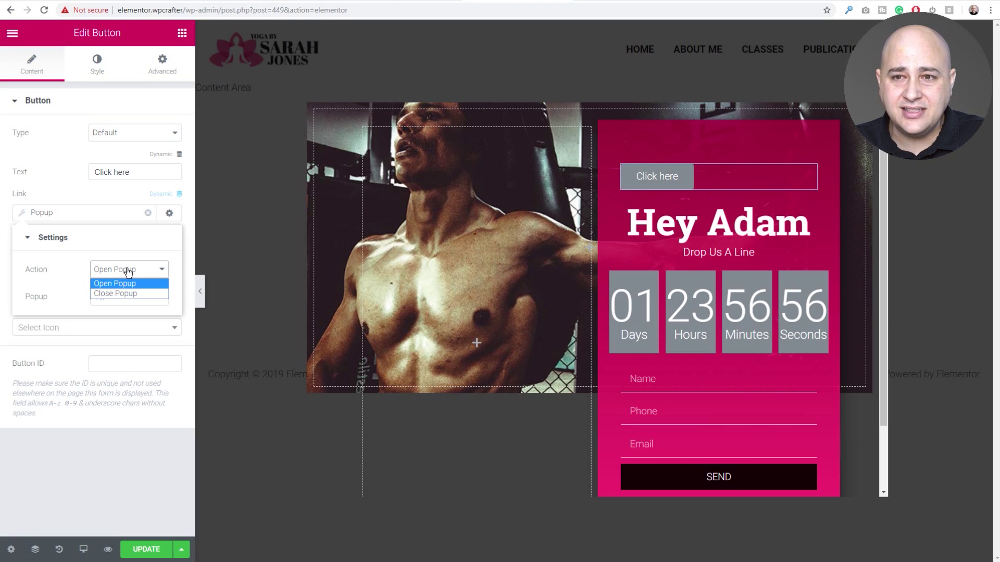
click(54, 192)
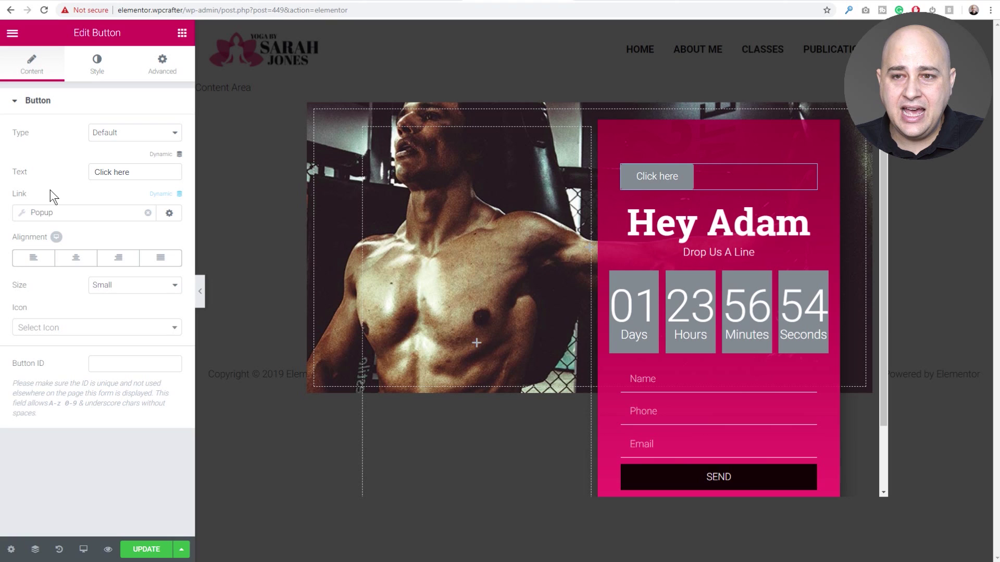